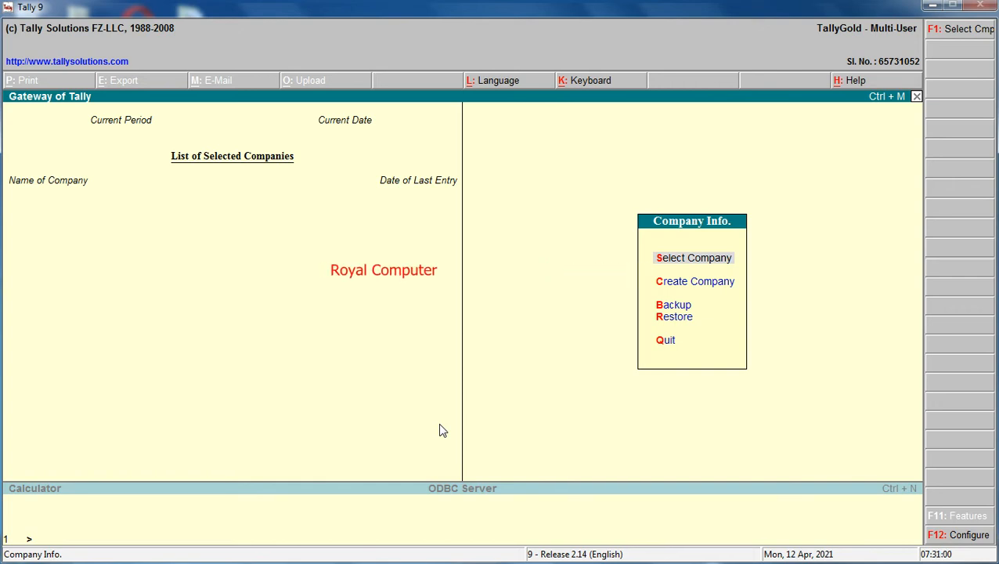
Create a new company named J, keeping the default statutory, financial year, security and base currency settings
{"action": "key", "text": "Down"}
{"action": "key", "text": "Return"}
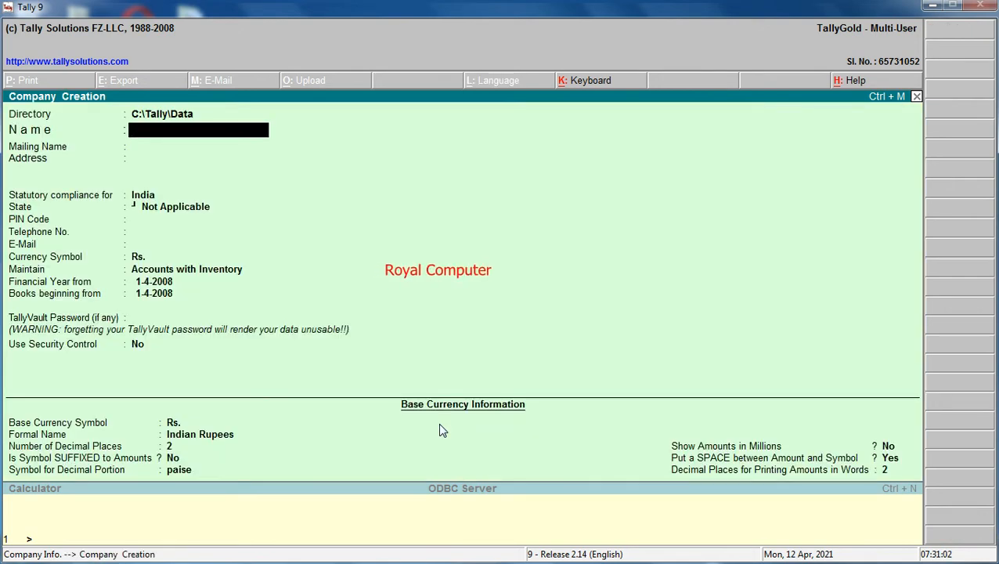
{"action": "key", "text": "Return"}
{"action": "key", "text": "Return"}
{"action": "key", "text": "Return"}
{"action": "key", "text": "Return"}
{"action": "key", "text": "Return"}
{"action": "key", "text": "Return"}
{"action": "key", "text": "Return"}
{"action": "key", "text": "Return"}
{"action": "key", "text": "Return"}
{"action": "key", "text": "Return"}
{"action": "key", "text": "Return"}
{"action": "key", "text": "Return"}
{"action": "key", "text": "Return"}
{"action": "key", "text": "Return"}
{"action": "key", "text": "Return"}
{"action": "key", "text": "Return"}
{"action": "key", "text": "Return"}
{"action": "key", "text": "Return"}
{"action": "key", "text": "Return"}
{"action": "key", "text": "Return"}
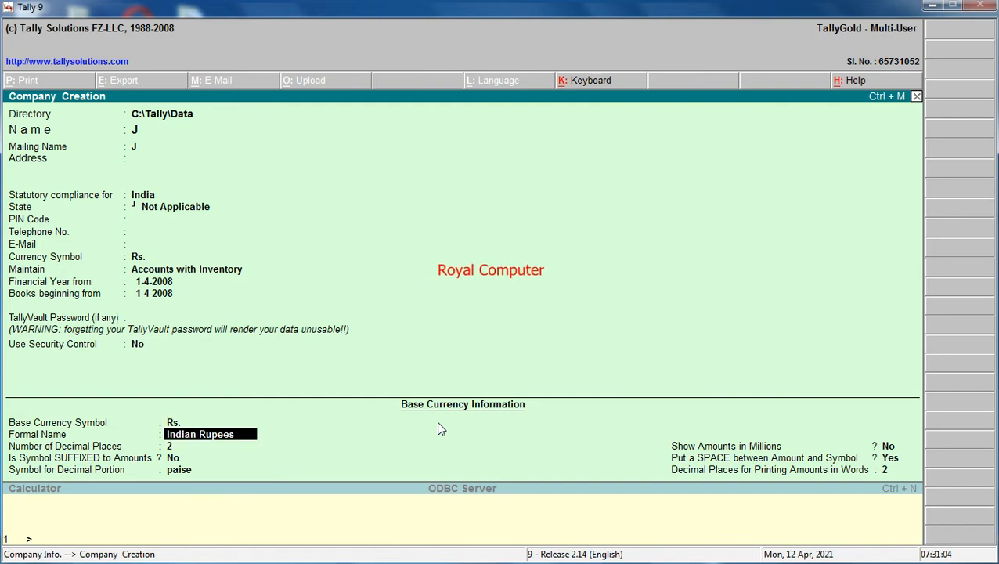
{"action": "key", "text": "Return"}
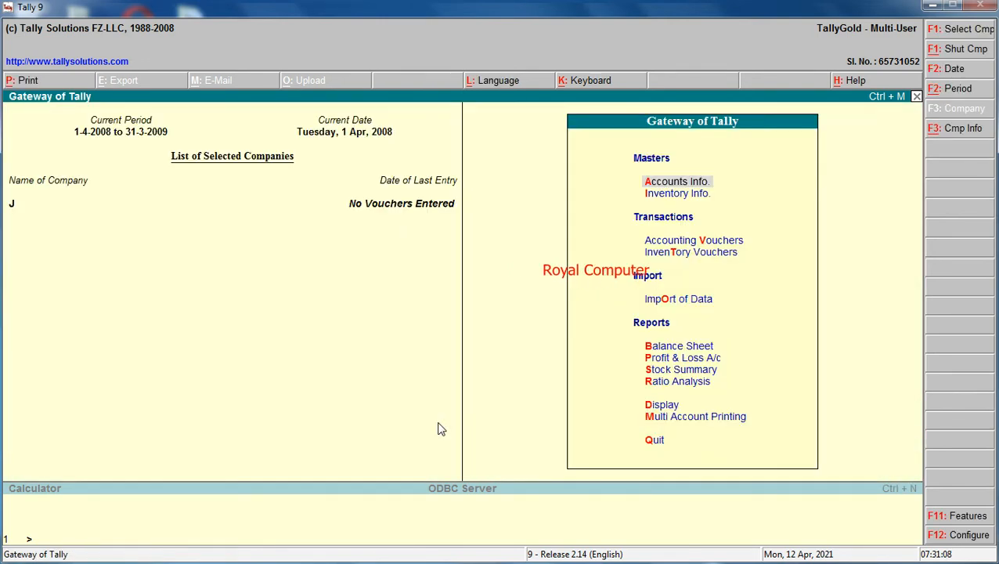
Set Activate Interest Calculation and its advanced parameters to Yes in the company's accounting features
{"action": "key", "text": "F11"}
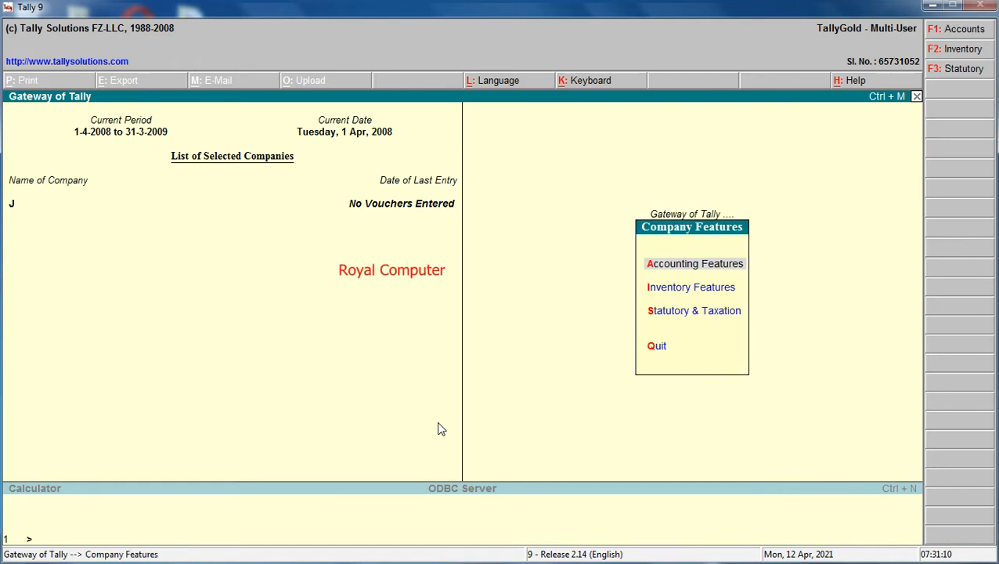
{"action": "key", "text": "Return"}
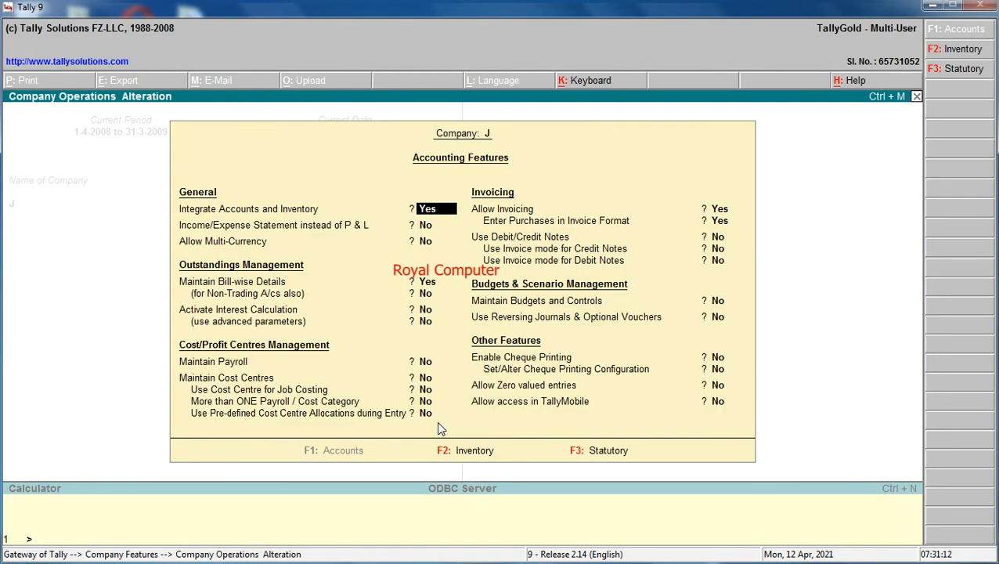
{"action": "key", "text": "Return"}
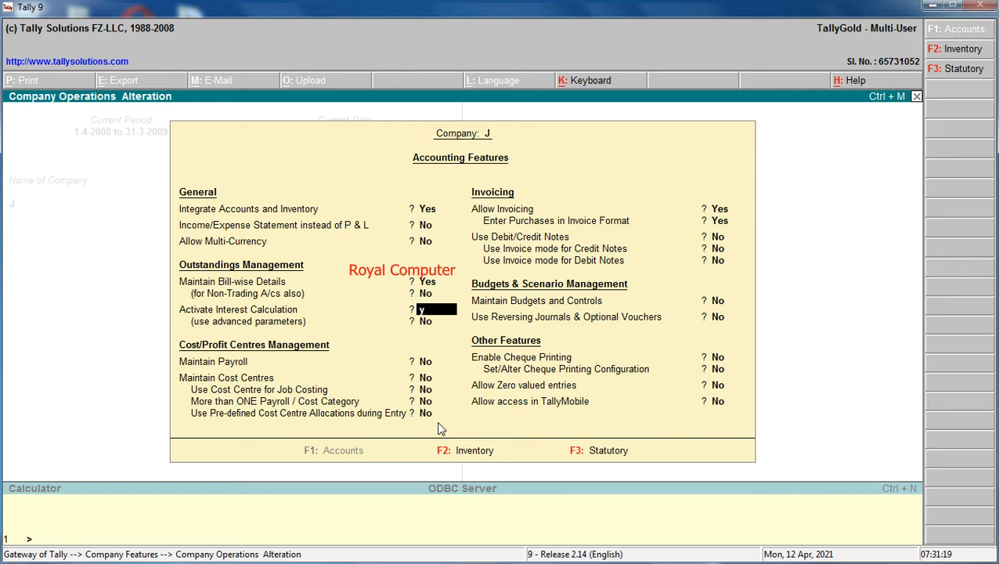
{"action": "key", "text": "Return"}
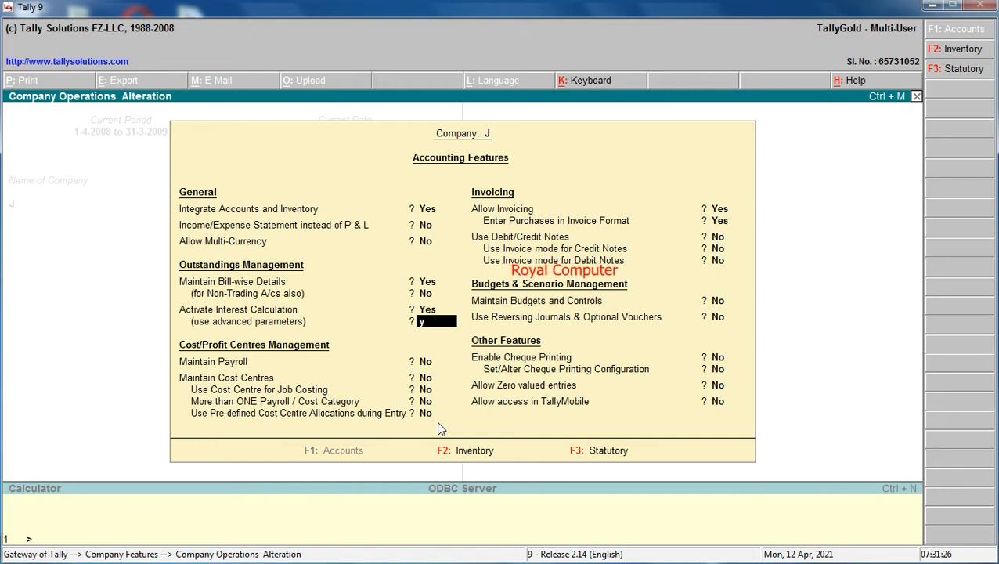
{"action": "key", "text": "Return"}
Keep the remaining cost centre, invoicing, budget and other accounting features as they are, save them and return to the Gateway of Tally
{"action": "key", "text": "Return"}
{"action": "key", "text": "Return"}
{"action": "key", "text": "Return"}
{"action": "key", "text": "Return"}
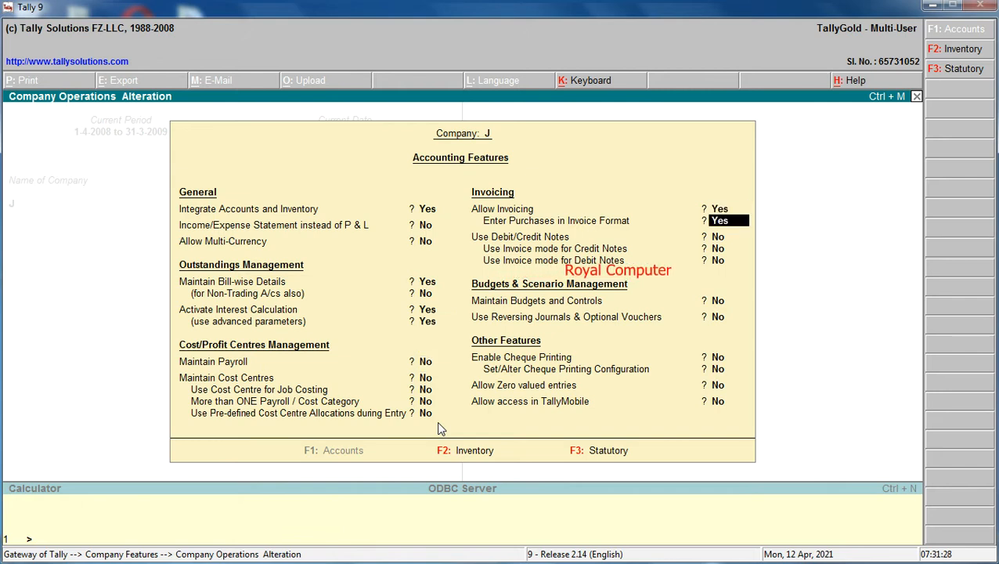
{"action": "key", "text": "Return"}
{"action": "key", "text": "Return"}
{"action": "key", "text": "Return"}
{"action": "key", "text": "Return"}
{"action": "key", "text": "Return"}
{"action": "key", "text": "Return"}
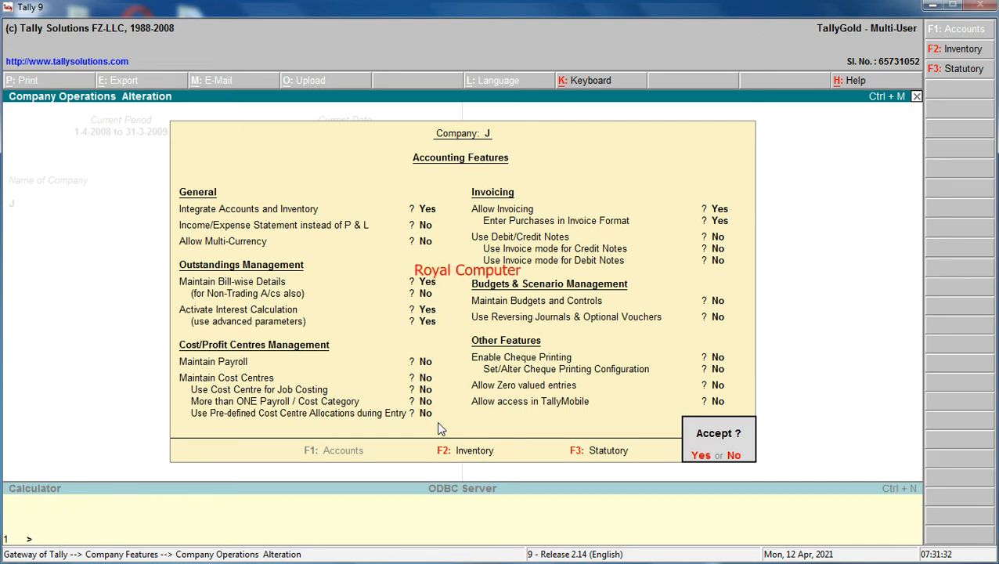
{"action": "key", "text": "Return"}
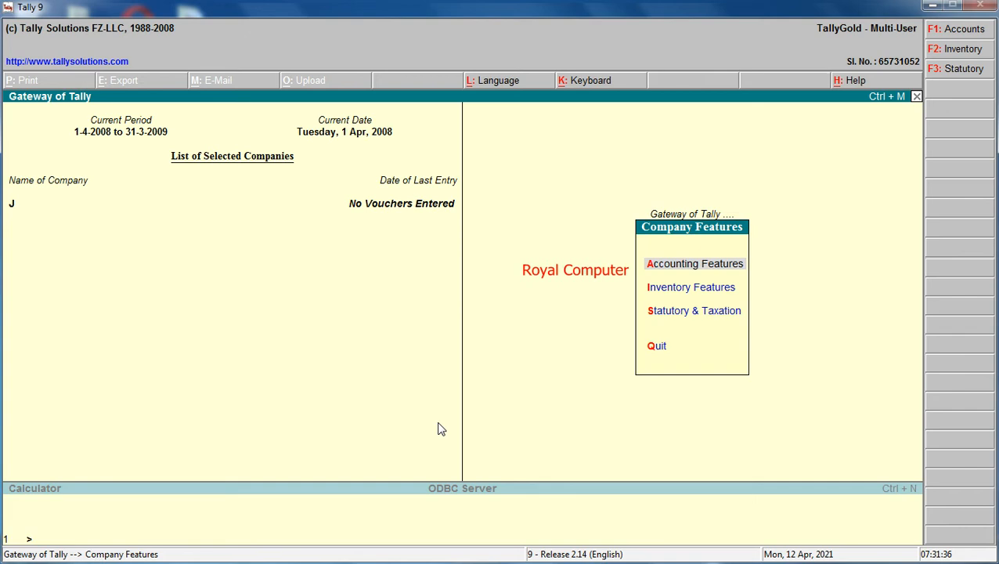
{"action": "key", "text": "Escape"}
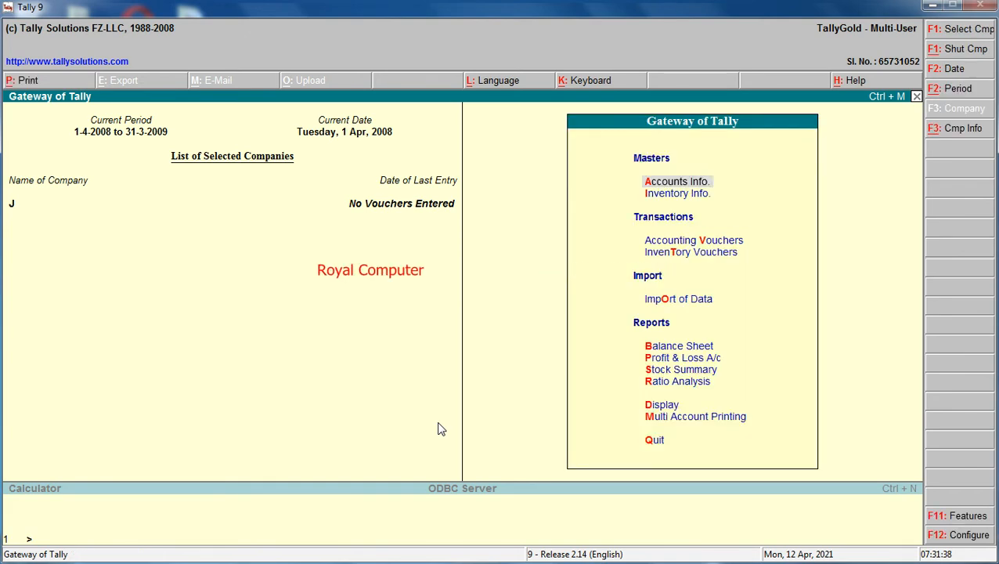
Start a single ledger with the creditor's name under Sundry Creditors, with bill-by-bill balances and a 30-day default credit period
{"action": "key", "text": "Return"}
{"action": "key", "text": "Down"}
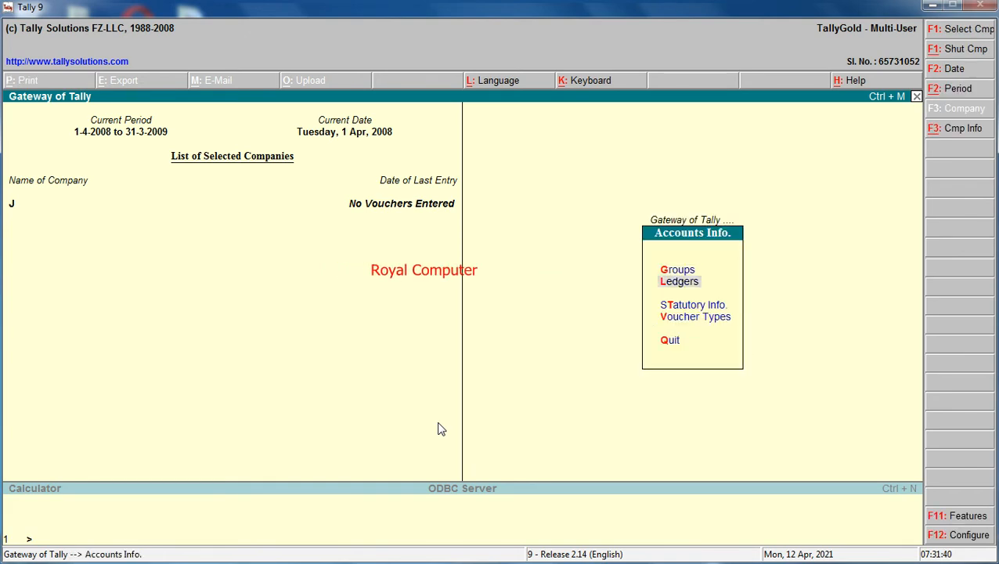
{"action": "key", "text": "Return"}
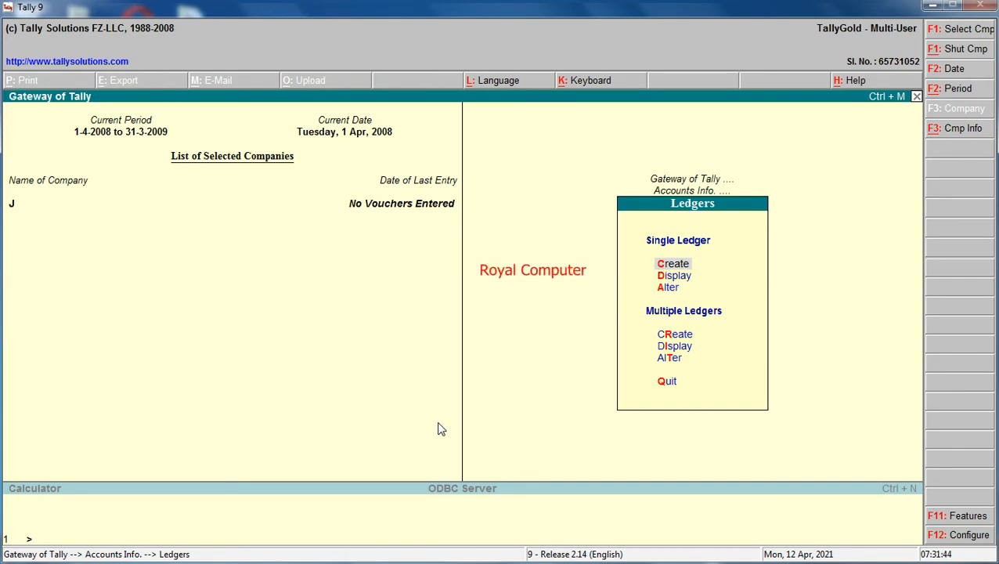
{"action": "key", "text": "Return"}
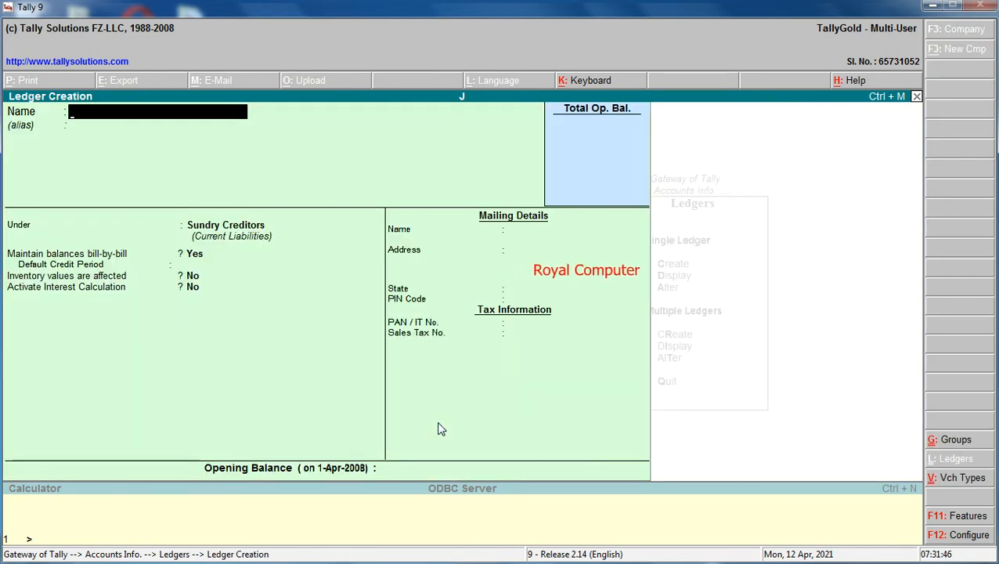
{"action": "type", "text": "Ram"}
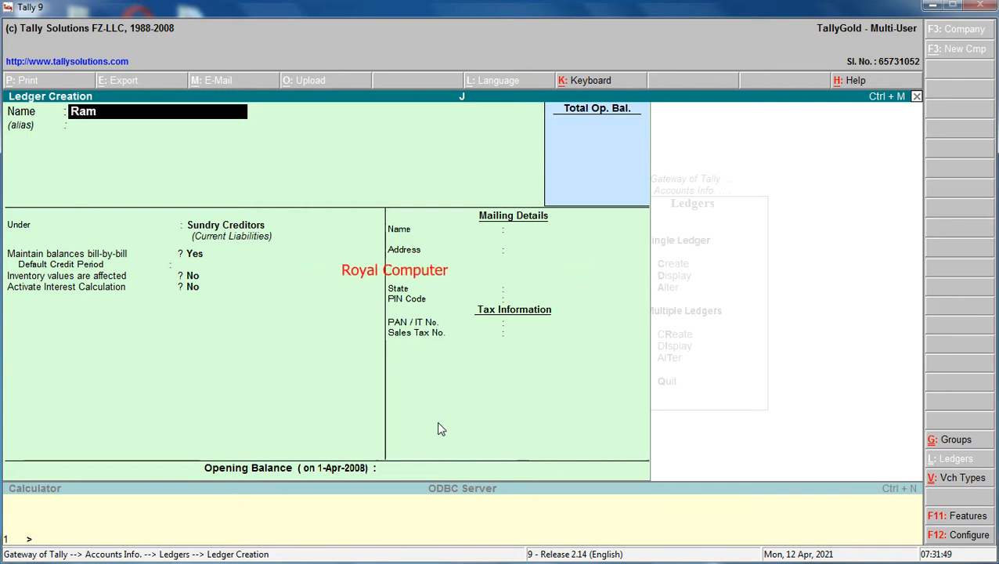
{"action": "key", "text": "Return"}
{"action": "key", "text": "Return"}
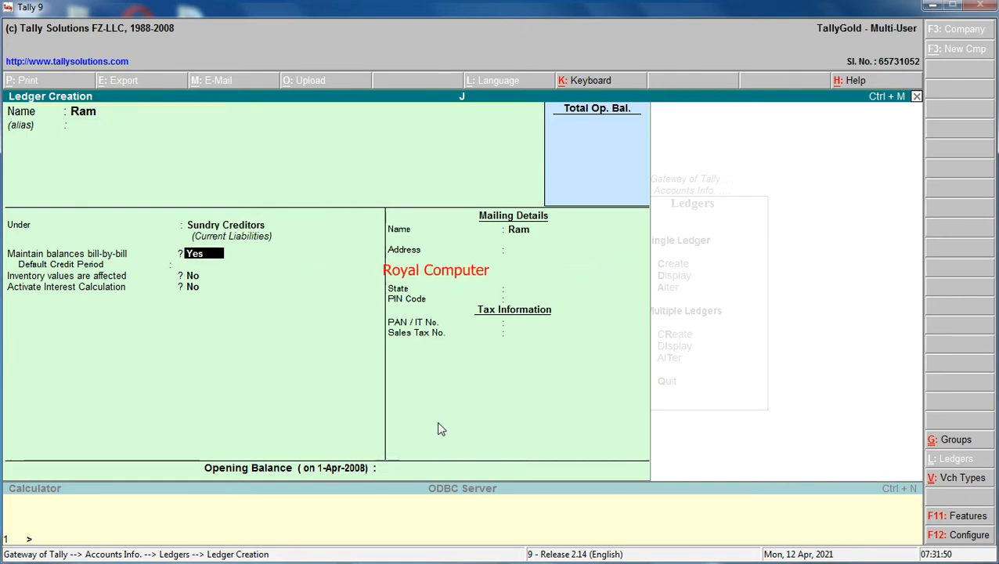
{"action": "key", "text": "Return"}
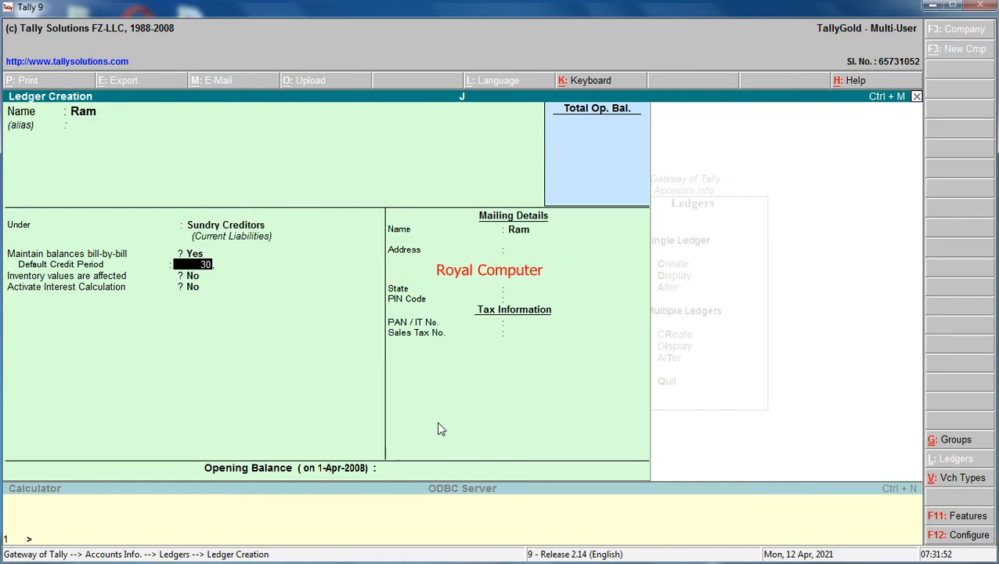
{"action": "key", "text": "Return"}
{"action": "key", "text": "Return"}
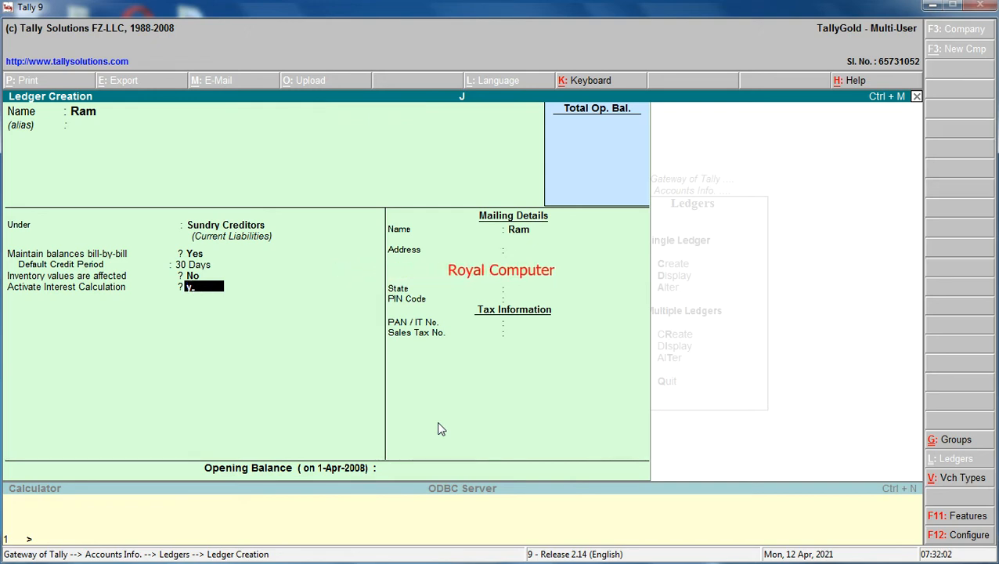
Activate interest calculation for the ledger, transaction by transaction, with parameters overridable for each transaction but without overriding advanced parameters
{"action": "key", "text": "Return"}
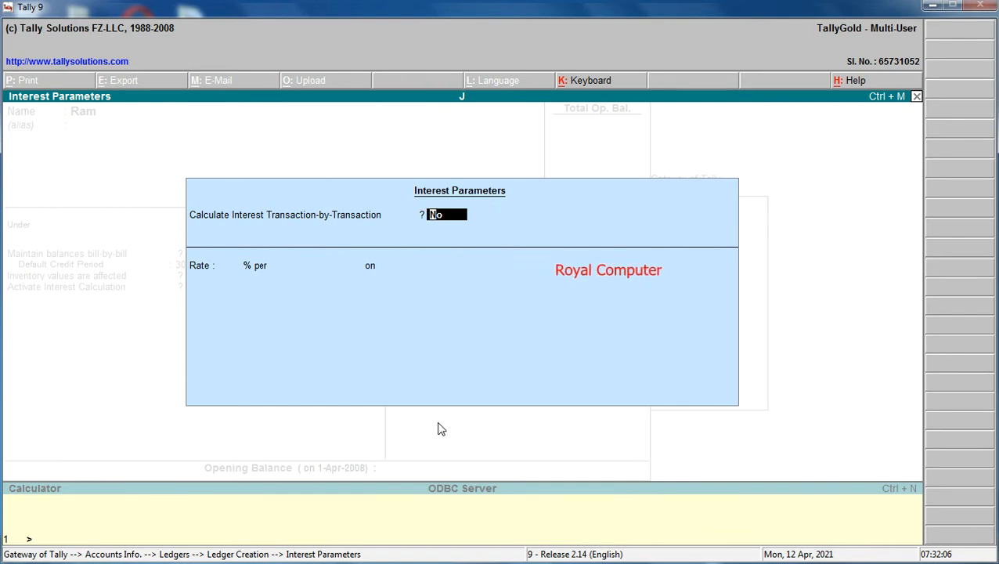
{"action": "type", "text": "y"}
{"action": "key", "text": "Return"}
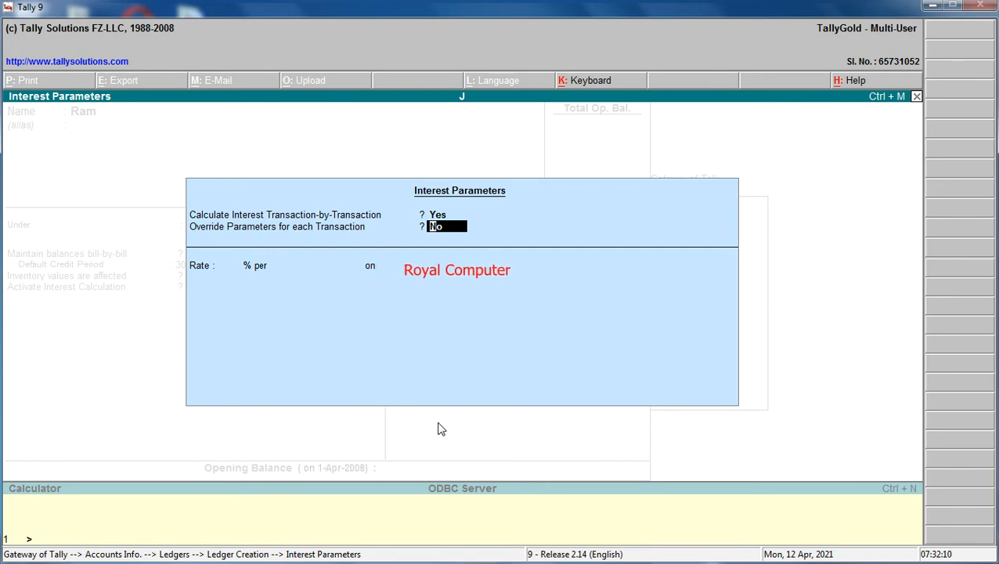
{"action": "key", "text": "Return"}
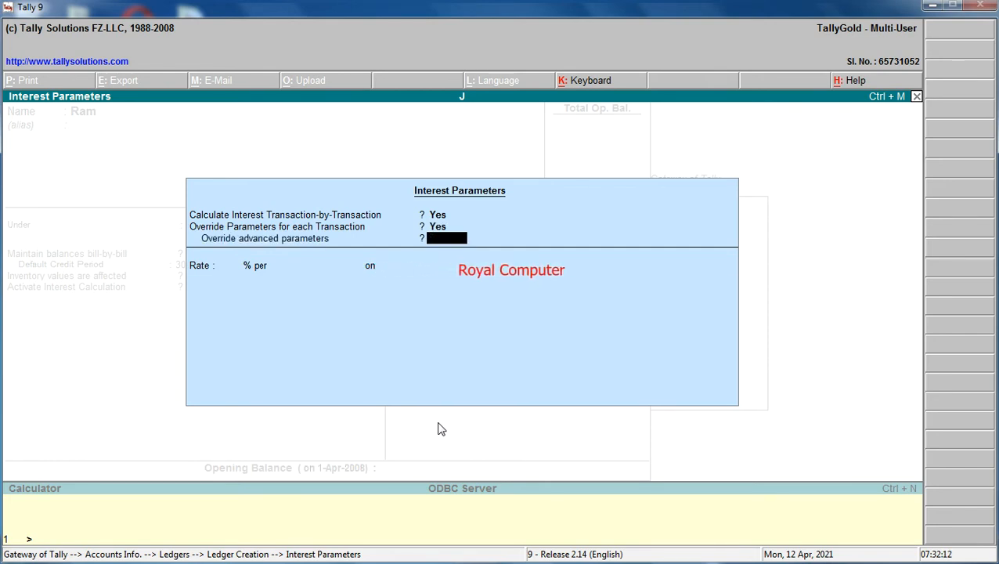
{"action": "key", "text": "Return"}
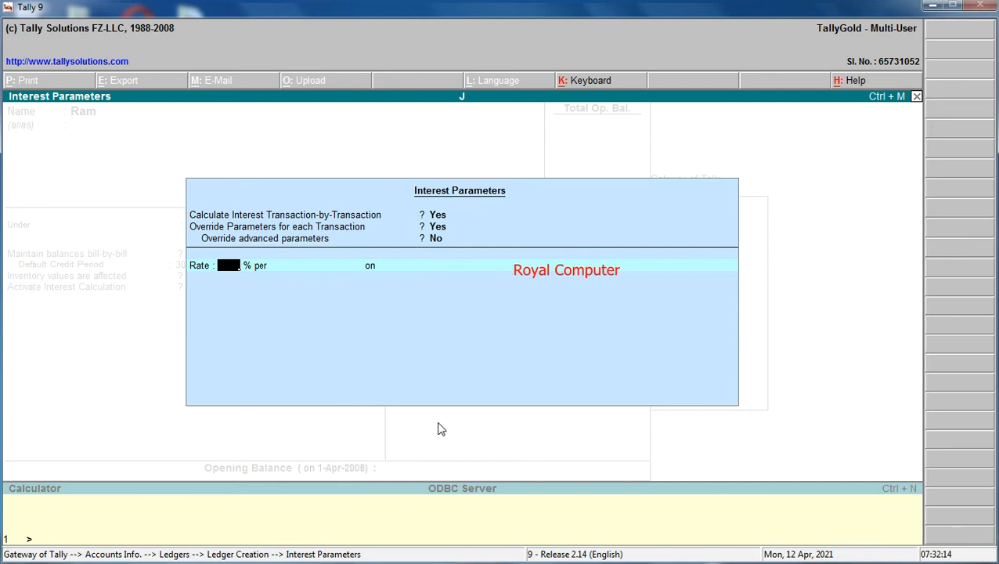
Set interest to 10% per 30-Day Month on All Balances, applicable Always from the Eff. Date of Transaction, with rounding Not Applicable
{"action": "type", "text": "10"}
{"action": "key", "text": "Return"}
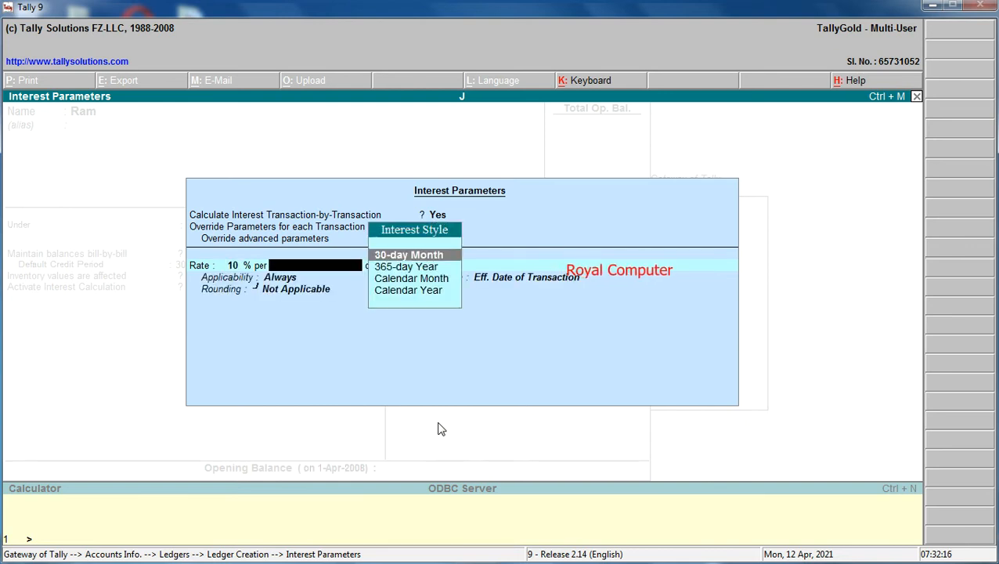
{"action": "key", "text": "Return"}
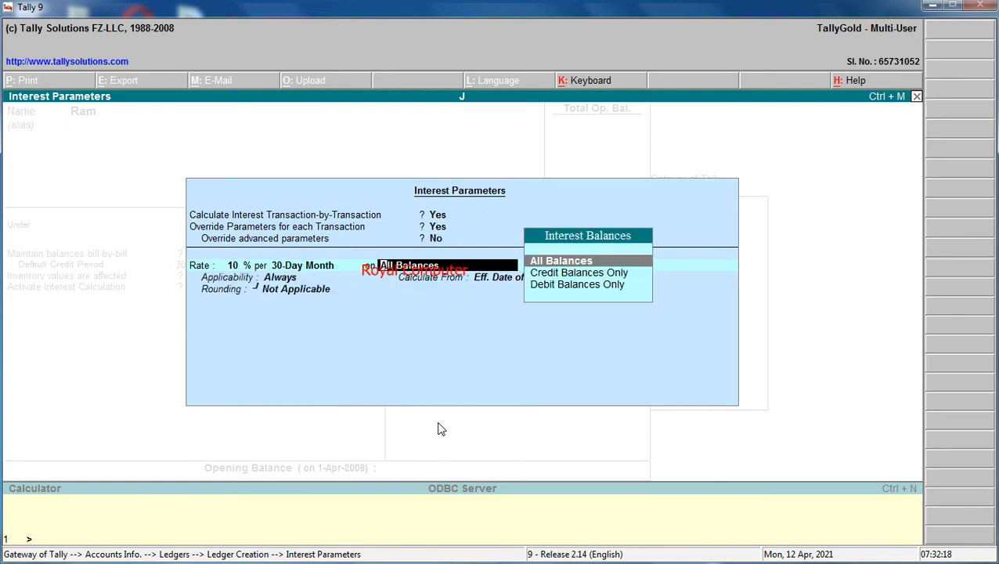
{"action": "key", "text": "Return"}
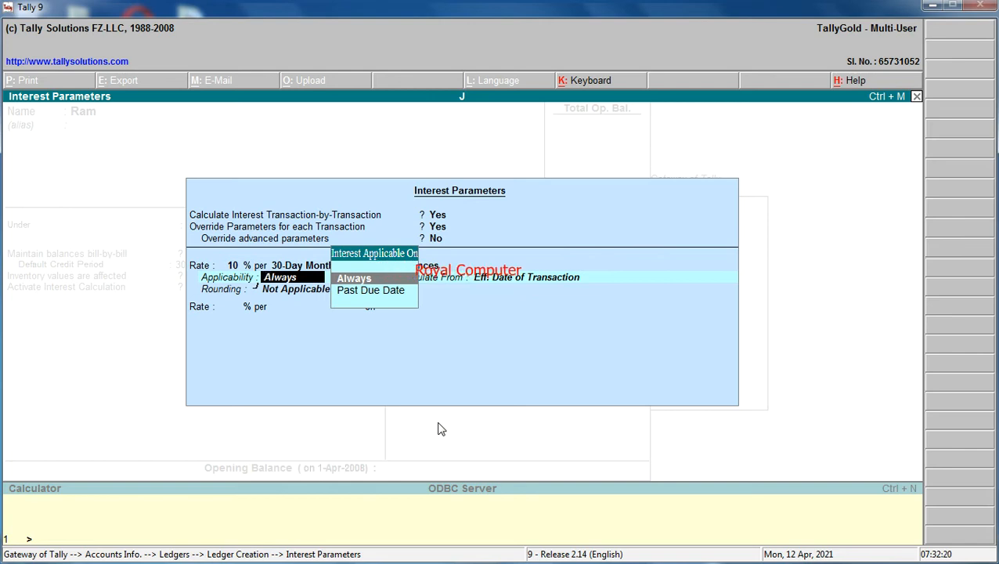
{"action": "key", "text": "Return"}
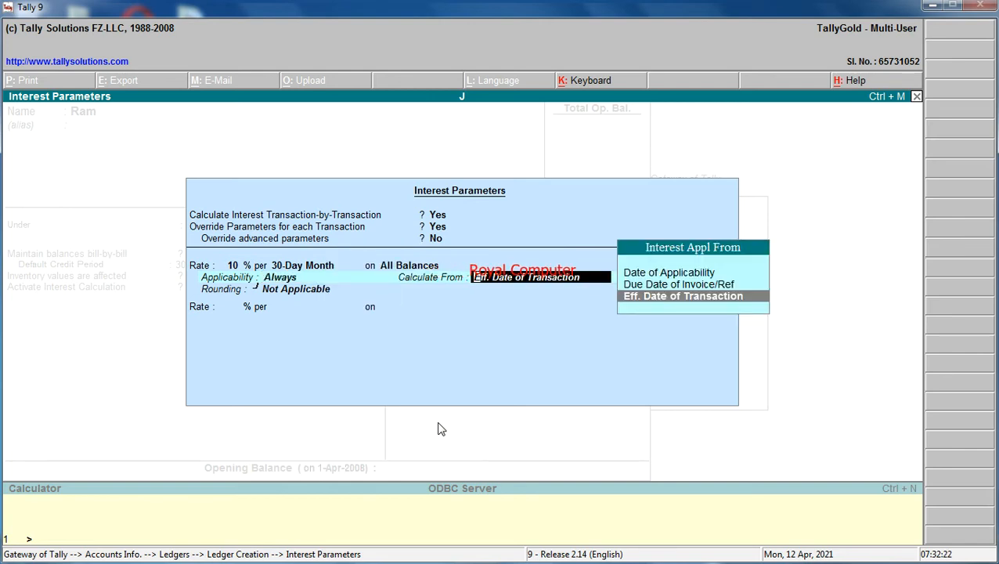
{"action": "key", "text": "Return"}
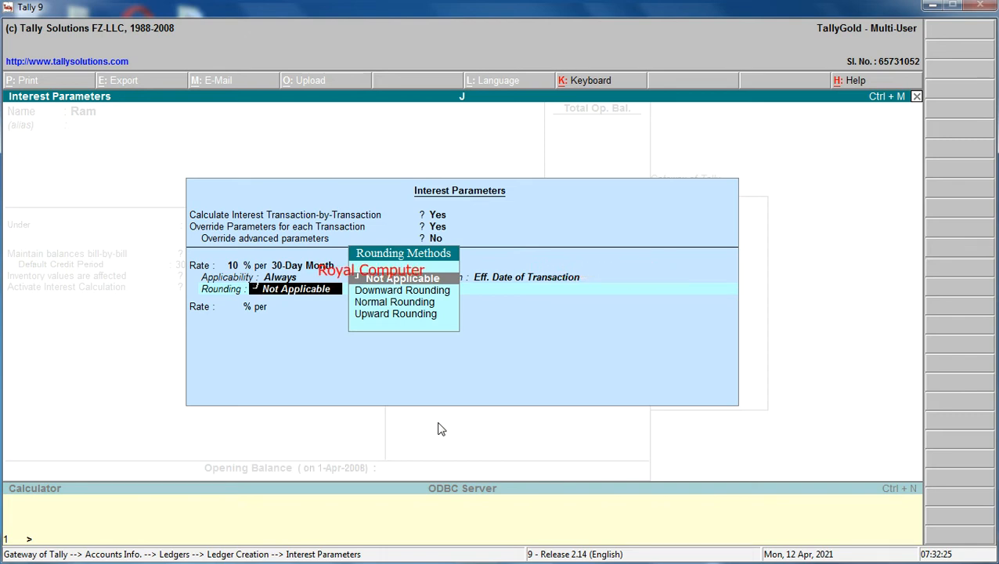
{"action": "key", "text": "Return"}
{"action": "key", "text": "Return"}
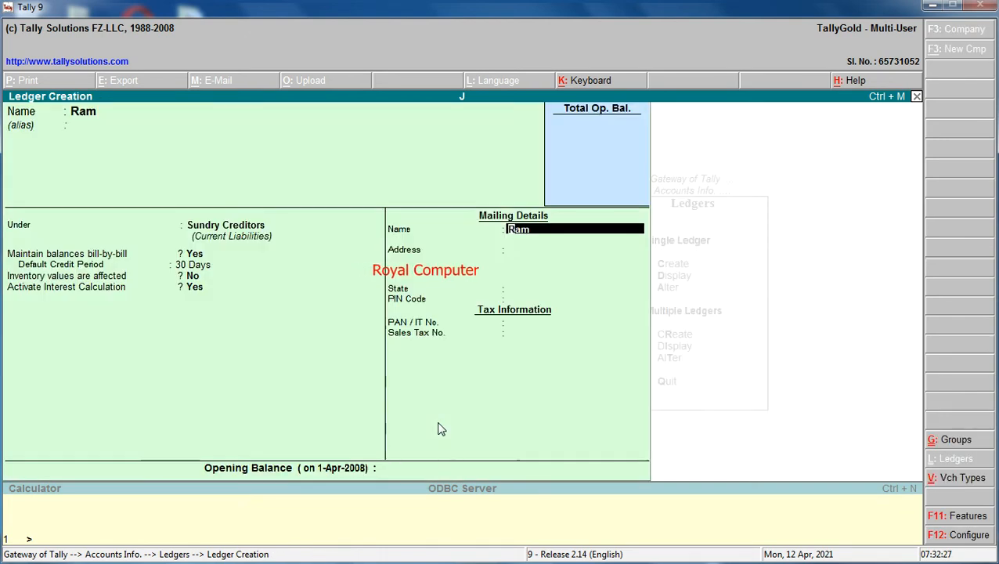
Save the creditor ledger with default mailing and tax details, no opening balance, and return to the Gateway of Tally
{"action": "key", "text": "Return"}
{"action": "key", "text": "Return"}
{"action": "key", "text": "Return"}
{"action": "key", "text": "Return"}
{"action": "key", "text": "Return"}
{"action": "key", "text": "Return"}
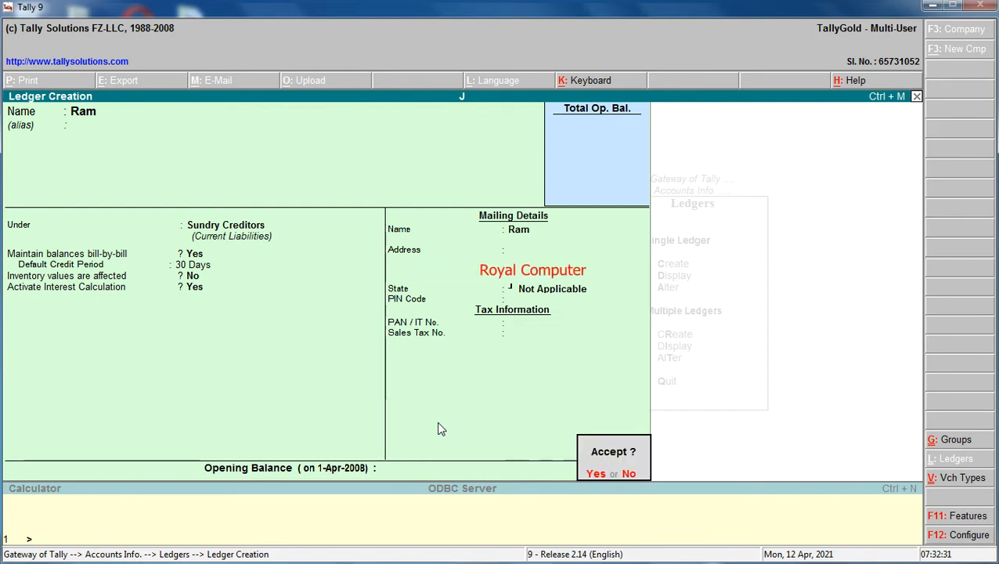
{"action": "key", "text": "Return"}
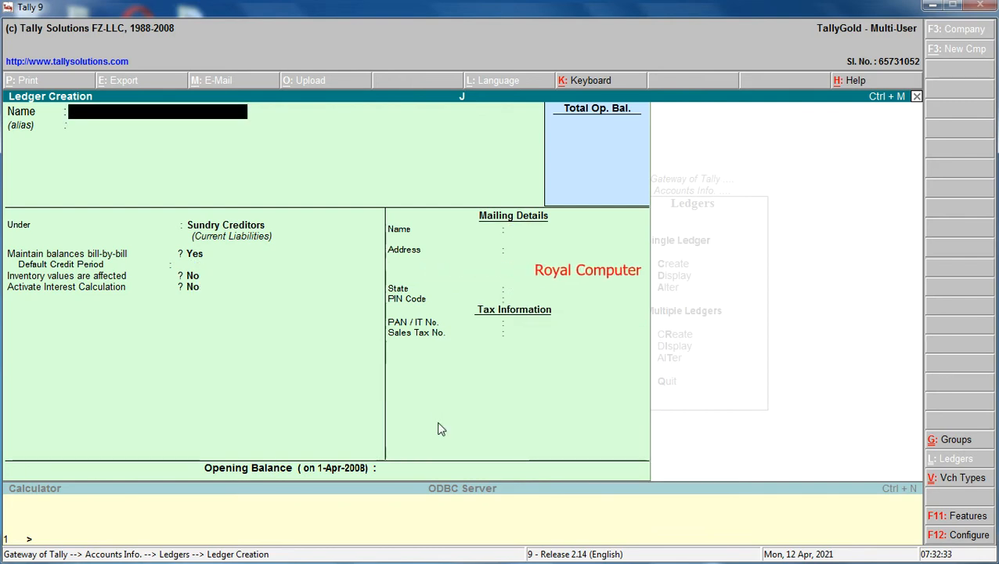
{"action": "key", "text": "Escape"}
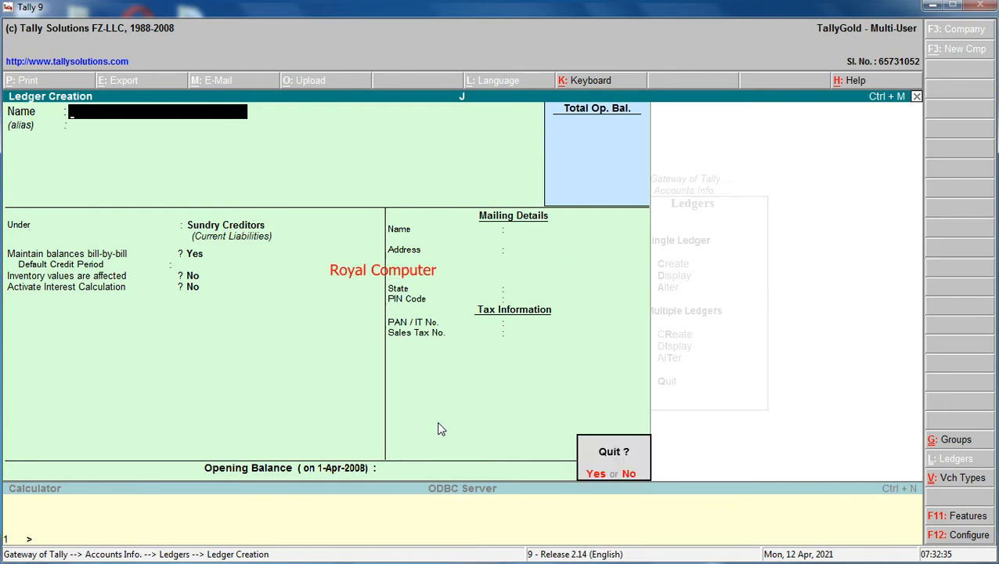
{"action": "key", "text": "Return"}
{"action": "key", "text": "Escape"}
{"action": "key", "text": "Escape"}
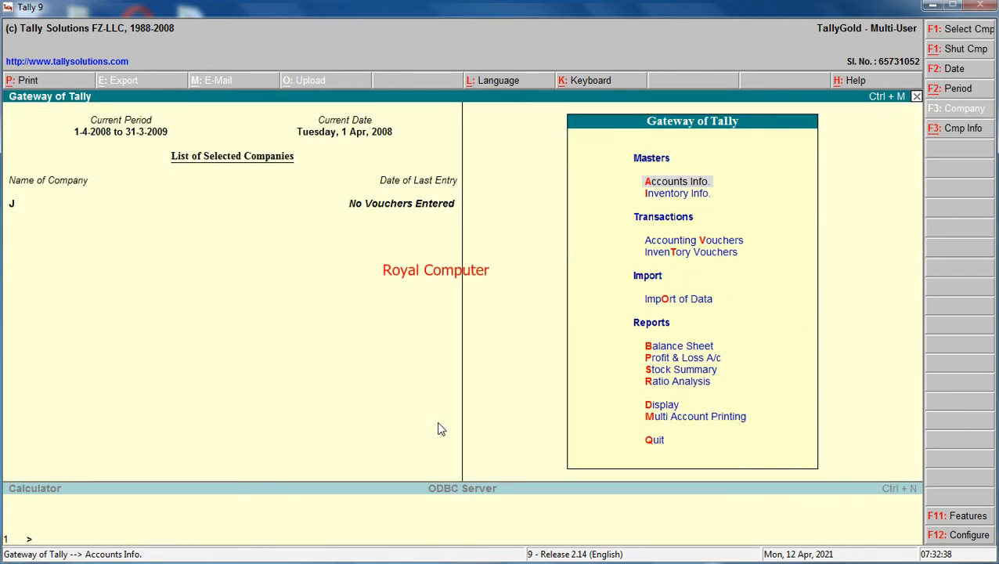
Start a payment voucher dated 1-Apr-2008 from the Cash account, paying 1000 to the creditor's ledger
{"action": "key", "text": "Down"}
{"action": "key", "text": "Down"}
{"action": "key", "text": "Return"}
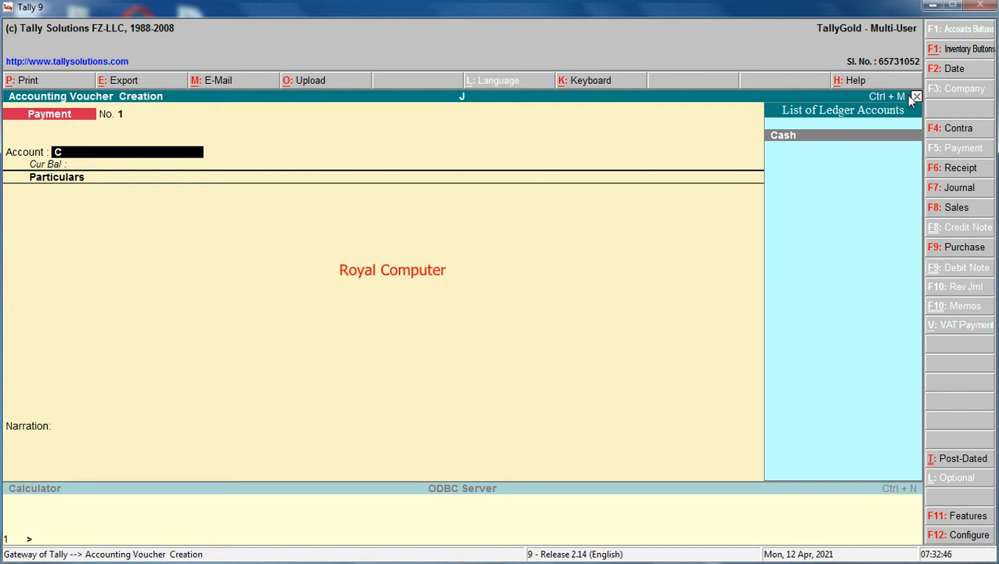
{"action": "key", "text": "Return"}
{"action": "type", "text": "R"}
{"action": "key", "text": "Return"}
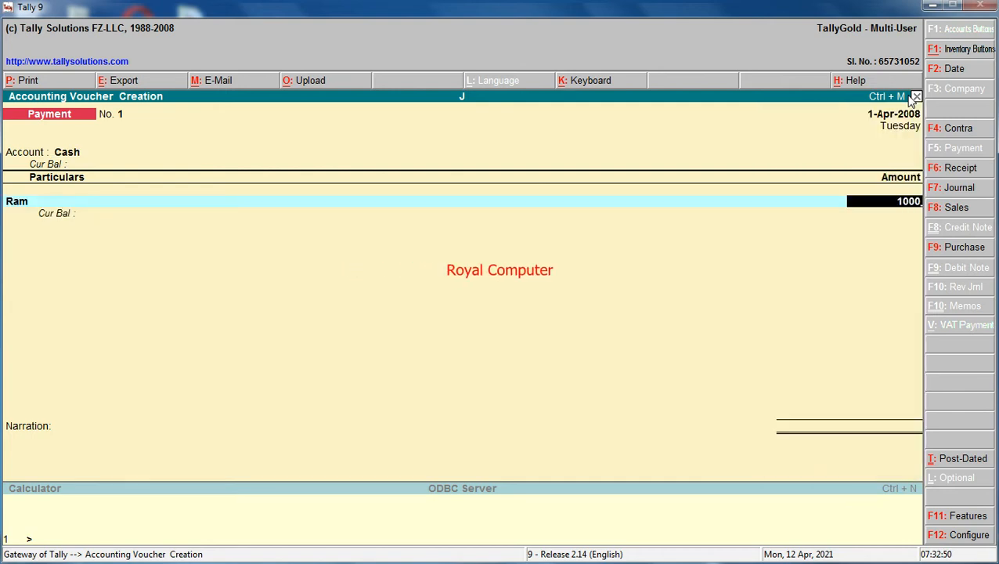
{"action": "type", "text": "1000"}
{"action": "key", "text": "Return"}
Allocate the payment bill-wise as New Ref 1 for the full 1,000.00 Dr with 30 days' credit
{"action": "key", "text": "Up"}
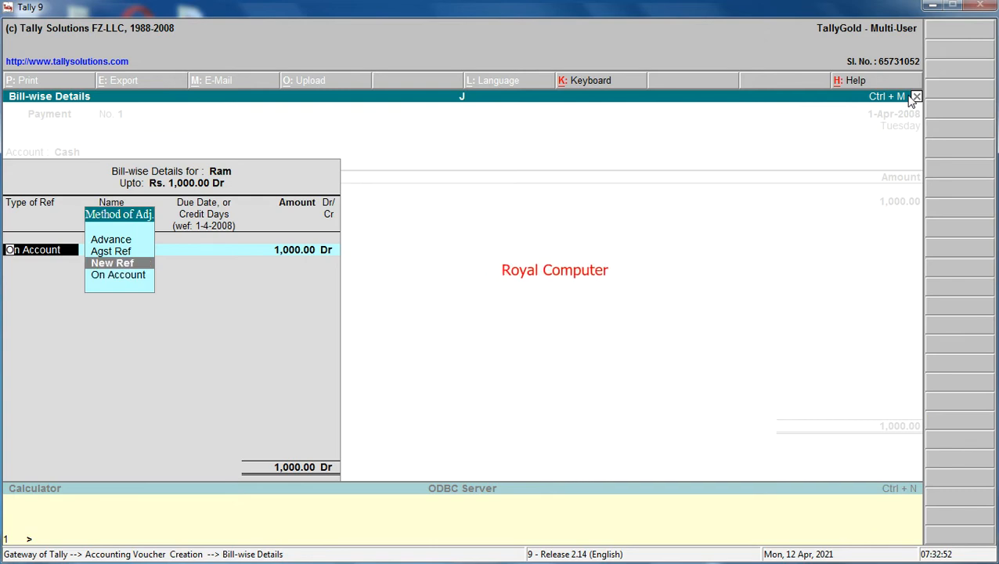
{"action": "key", "text": "Return"}
{"action": "type", "text": "1"}
{"action": "key", "text": "Return"}
{"action": "key", "text": "Return"}
{"action": "key", "text": "Return"}
Accept interest parameters of 10% per 30-Day Month on All Balances, save the voucher and return to the Gateway of Tally
{"action": "key", "text": "Return"}
{"action": "key", "text": "Return"}
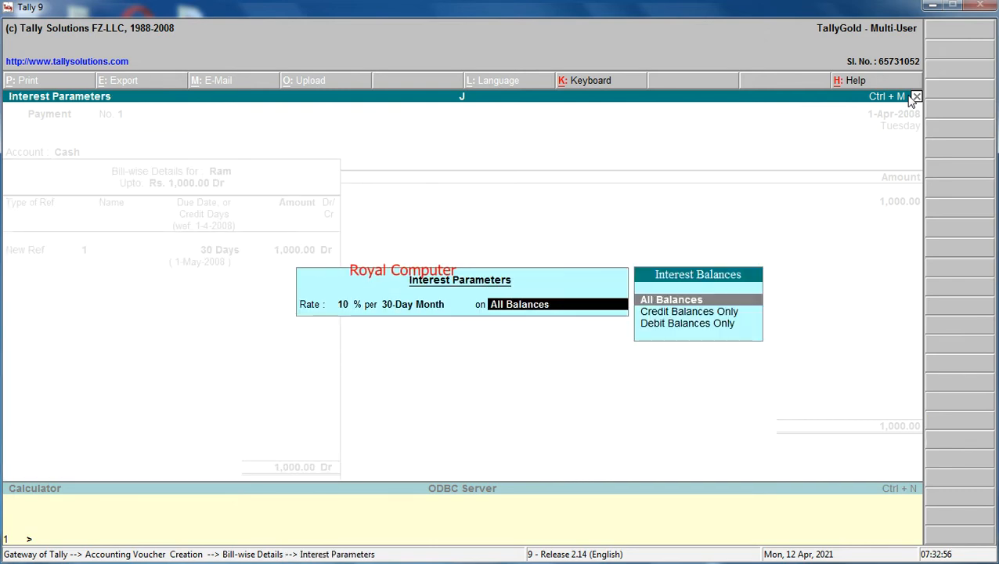
{"action": "key", "text": "Return"}
{"action": "key", "text": "Return"}
{"action": "key", "text": "Return"}
{"action": "key", "text": "Return"}
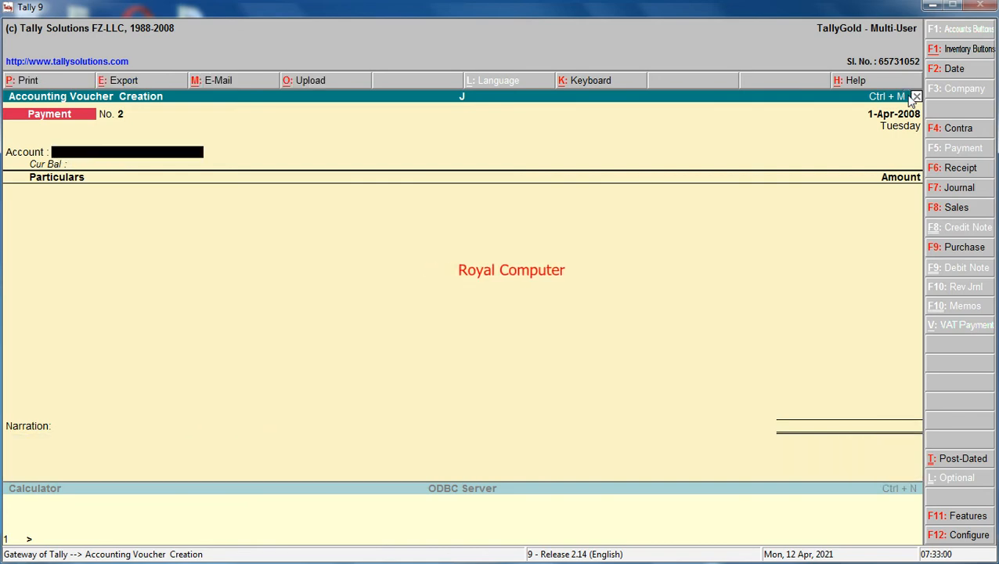
{"action": "left_click", "coordinate": [915, 97]}
{"action": "key", "text": "Return"}
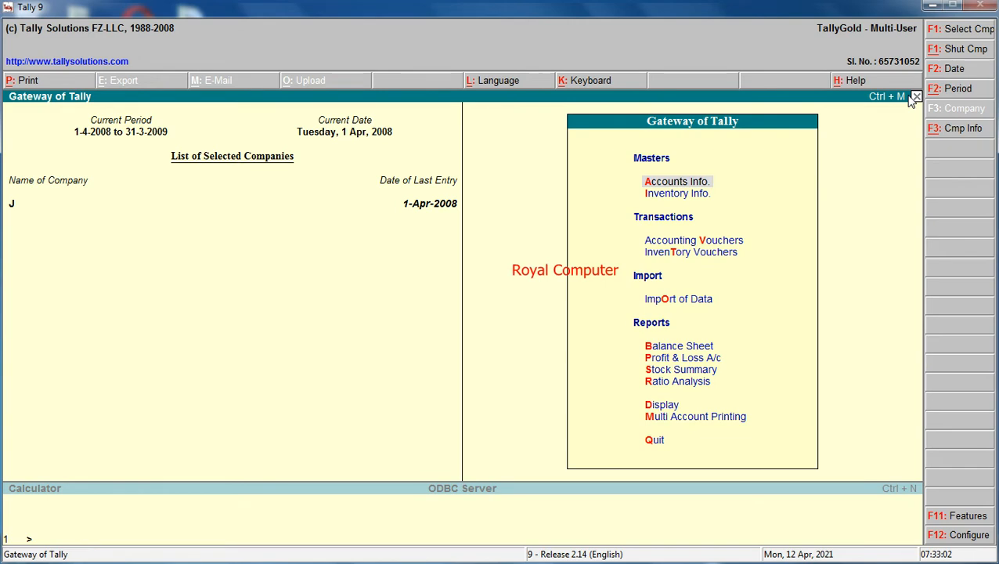
Display the Interest Receivable report from the interest calculations in the Statements of Accounts
{"action": "key", "text": "Down"}
{"action": "key", "text": "Down"}
{"action": "key", "text": "Down"}
{"action": "key", "text": "Down"}
{"action": "key", "text": "Down"}
{"action": "key", "text": "Down"}
{"action": "key", "text": "Down"}
{"action": "key", "text": "Down"}
{"action": "key", "text": "Down"}
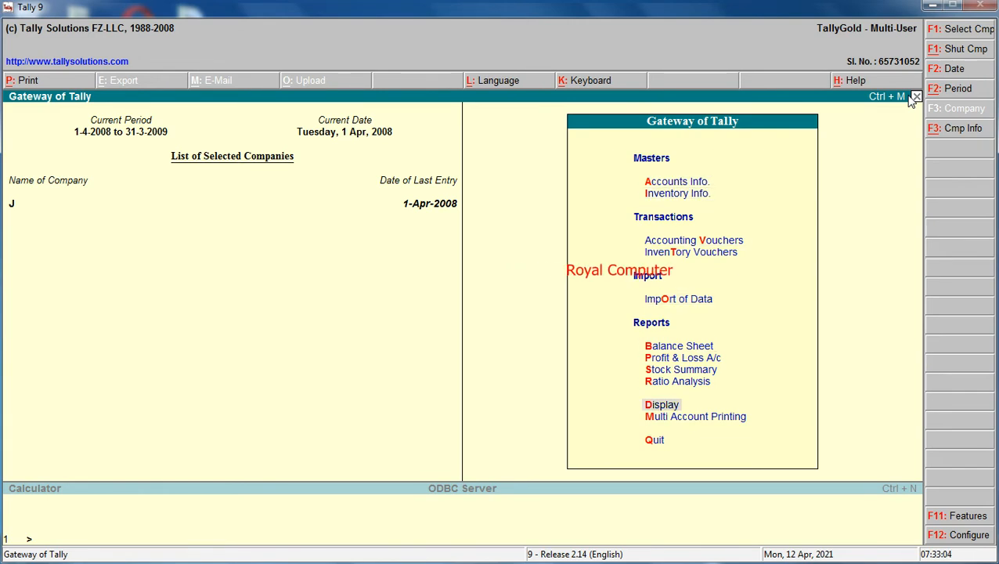
{"action": "key", "text": "Return"}
{"action": "key", "text": "Down"}
{"action": "key", "text": "Down"}
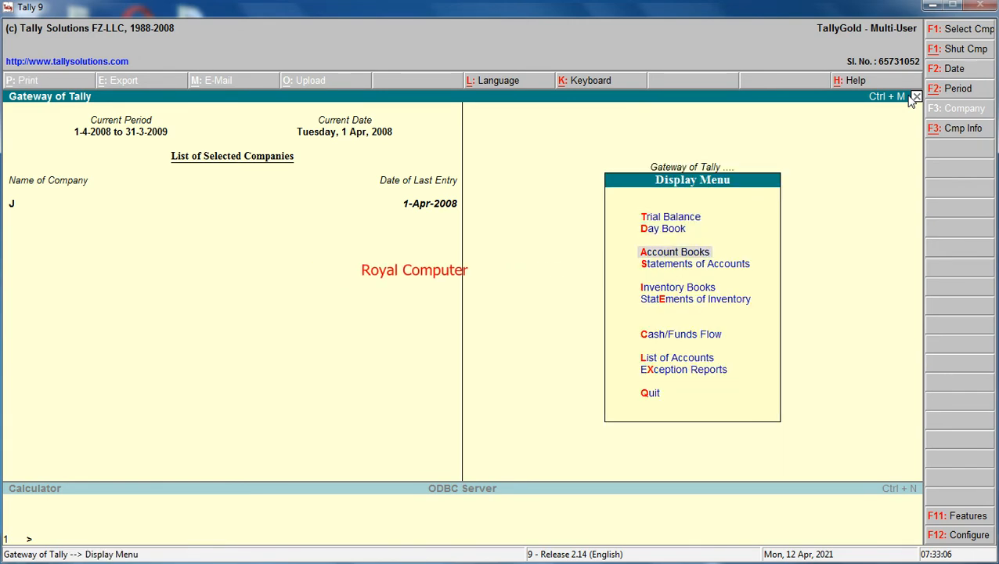
{"action": "key", "text": "Down"}
{"action": "key", "text": "Return"}
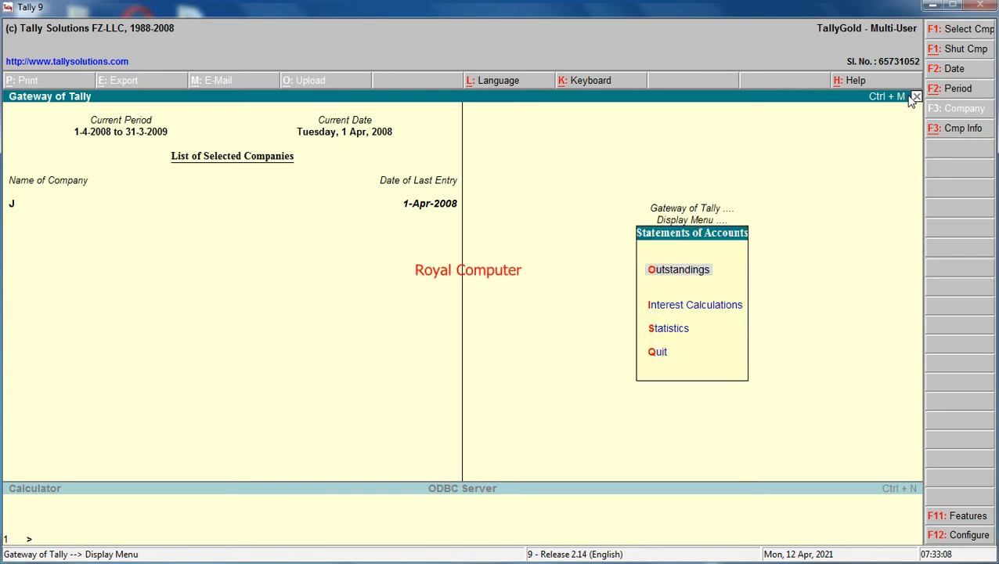
{"action": "key", "text": "Return"}
{"action": "key", "text": "Escape"}
{"action": "key", "text": "Down"}
{"action": "key", "text": "Return"}
{"action": "key", "text": "Return"}
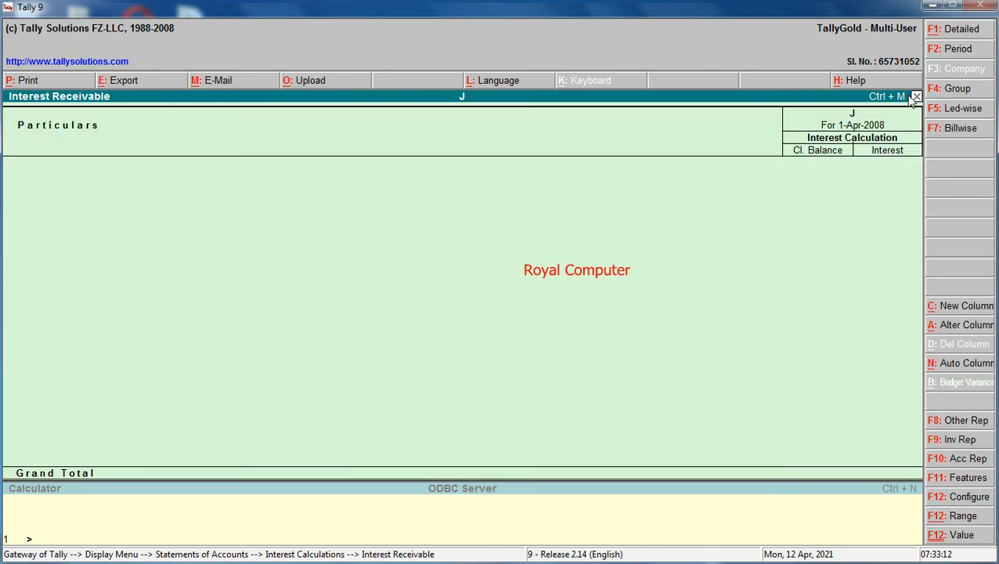
Check the Interest Payable report, then return to the Gateway of Tally
{"action": "key", "text": "Escape"}
{"action": "key", "text": "Down"}
{"action": "key", "text": "Return"}
{"action": "key", "text": "Escape"}
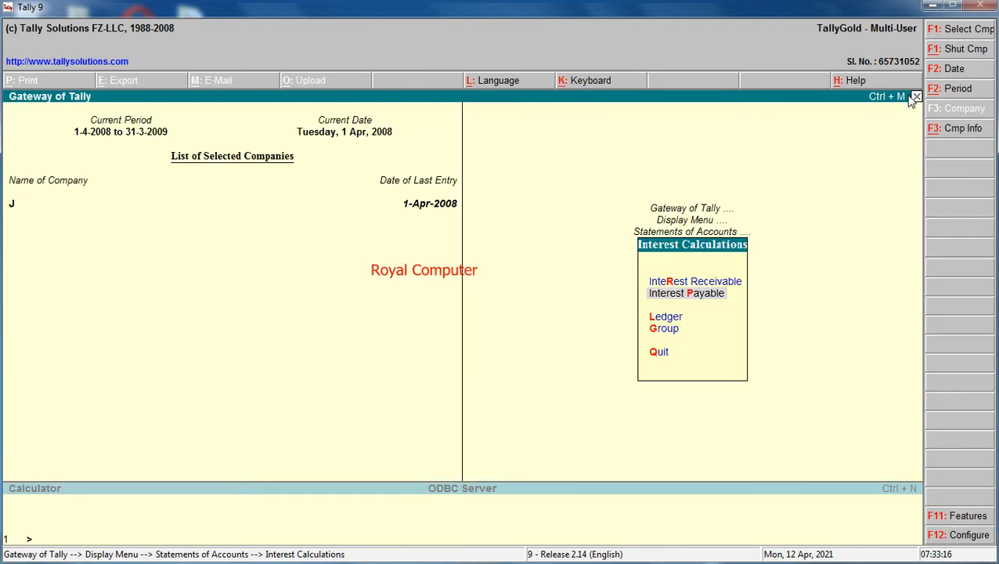
{"action": "key", "text": "Escape"}
{"action": "key", "text": "Escape"}
{"action": "key", "text": "Escape"}
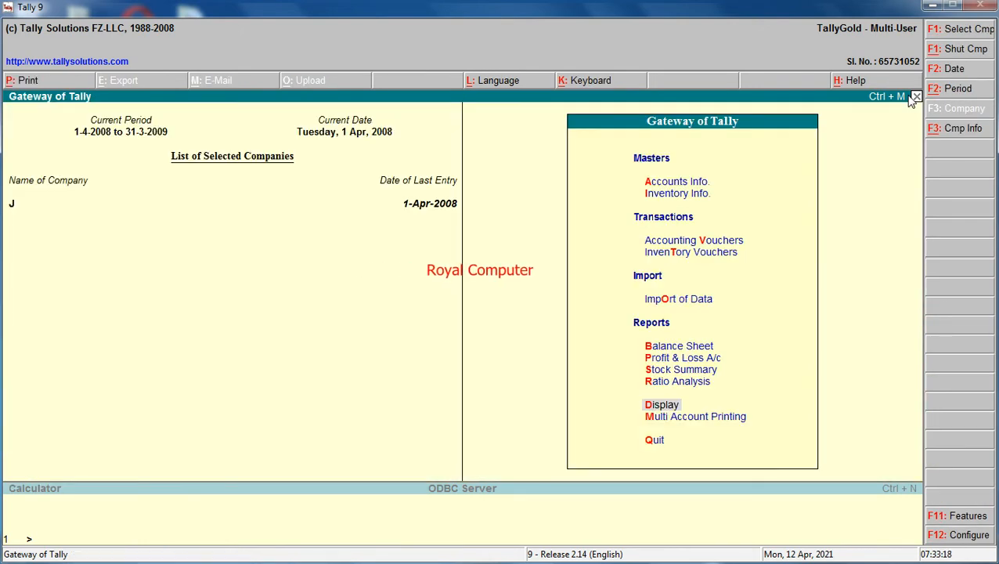
Start a second payment voucher dated 2-Apr-2008 with Cash as the account
{"action": "key", "text": "Up"}
{"action": "key", "text": "Up"}
{"action": "key", "text": "Up"}
{"action": "key", "text": "Up"}
{"action": "key", "text": "Up"}
{"action": "key", "text": "Up"}
{"action": "key", "text": "Up"}
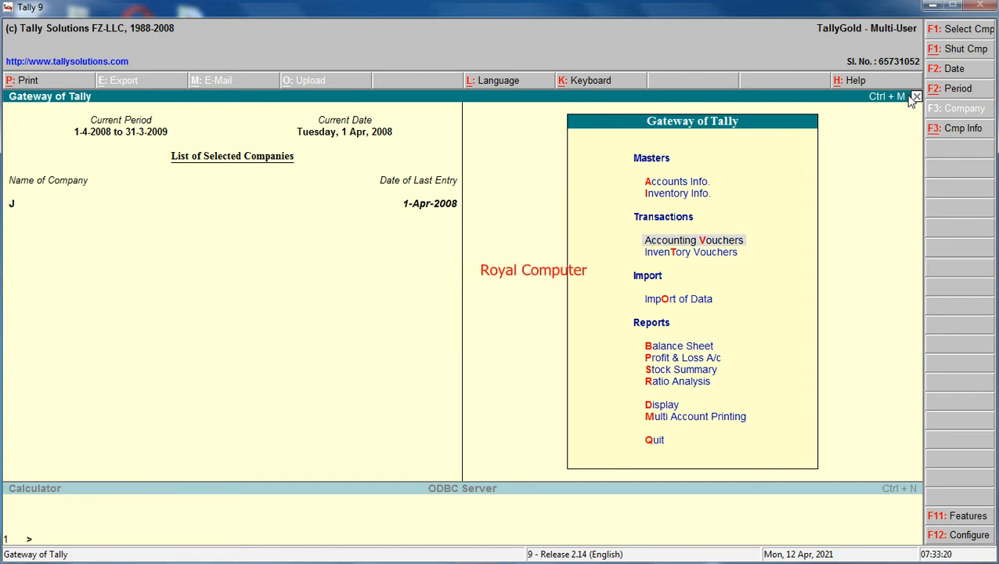
{"action": "key", "text": "Return"}
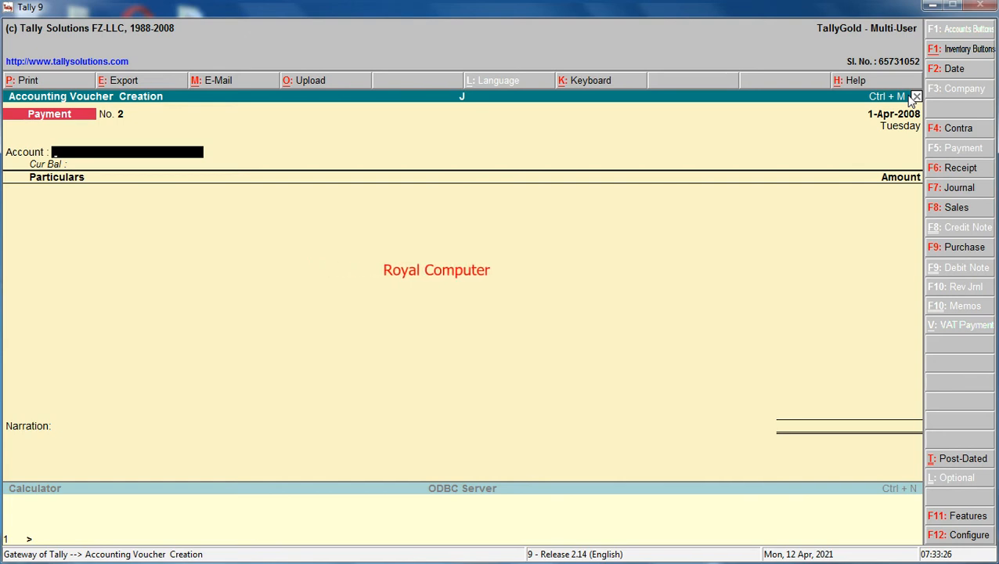
{"action": "type", "text": "Ca"}
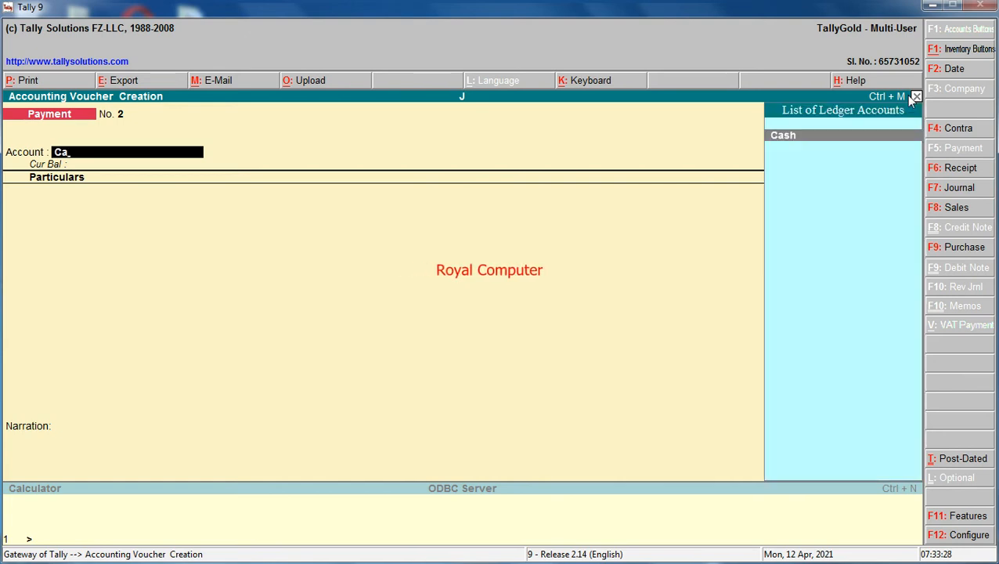
{"action": "key", "text": "F2"}
{"action": "key", "text": "Return"}
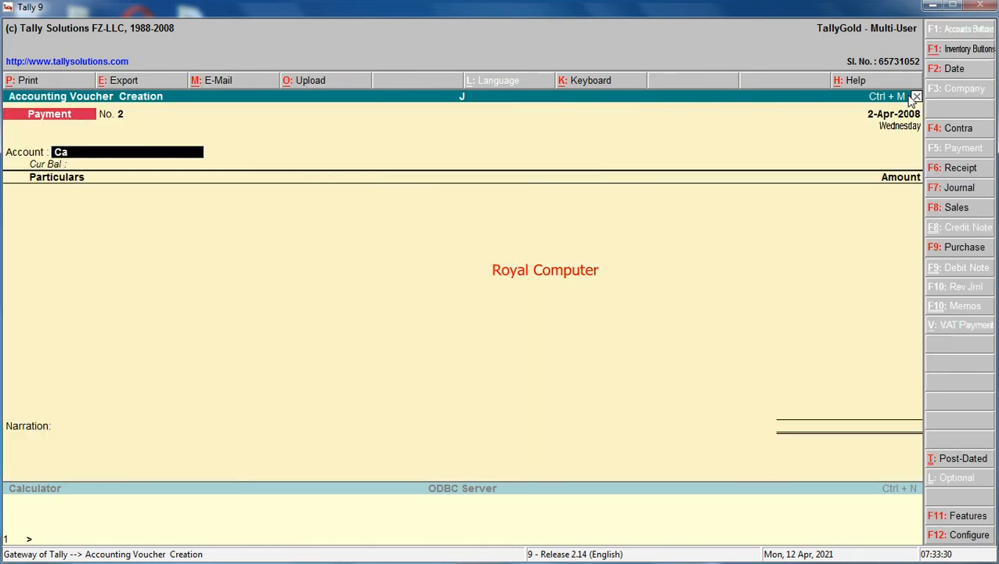
{"action": "key", "text": "Return"}
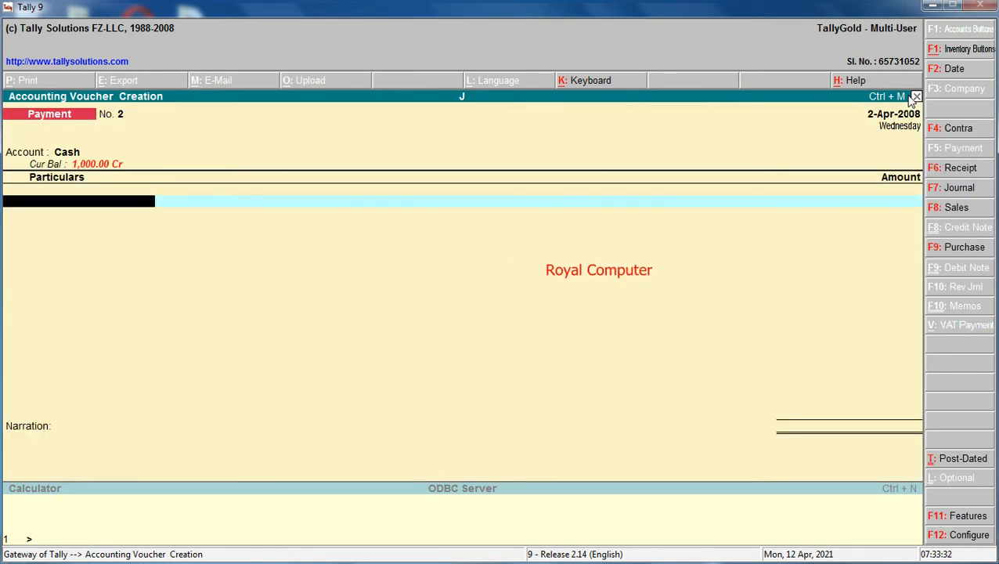
Enter a payment of 2000 to the creditor's ledger, allocated to New Ref 2 with 30 days' credit
{"action": "type", "text": "R"}
{"action": "key", "text": "Return"}
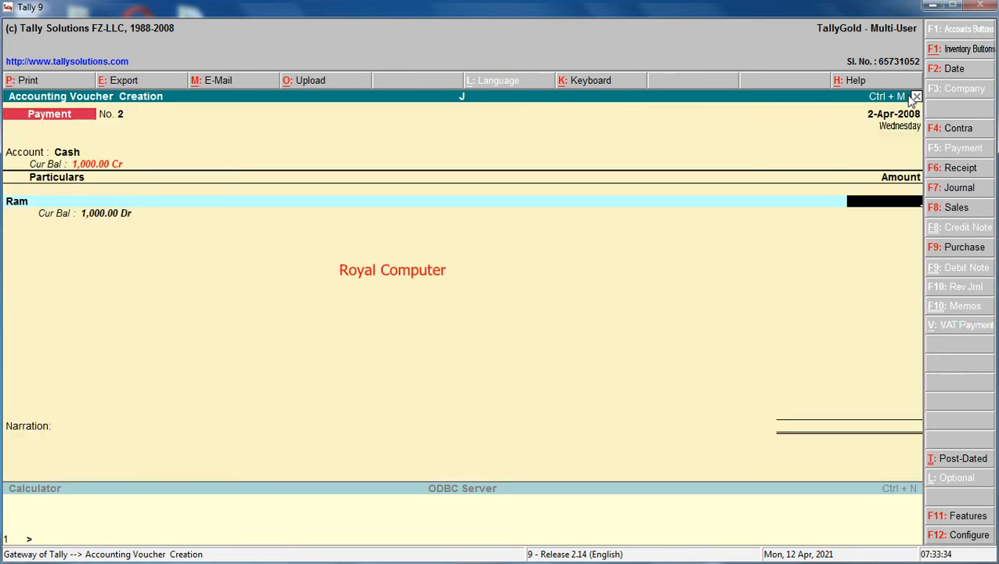
{"action": "type", "text": "2000"}
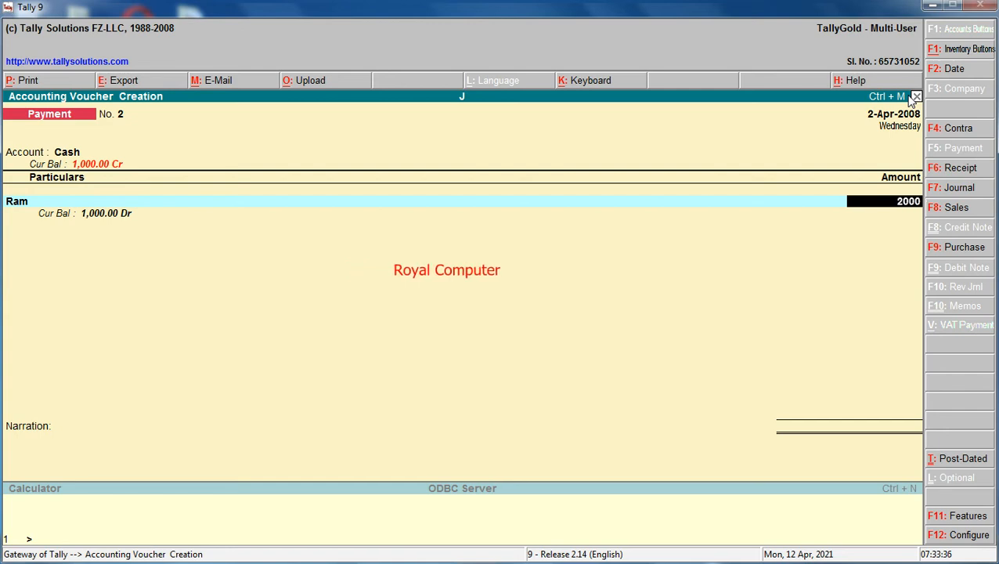
{"action": "key", "text": "Return"}
{"action": "key", "text": "Down"}
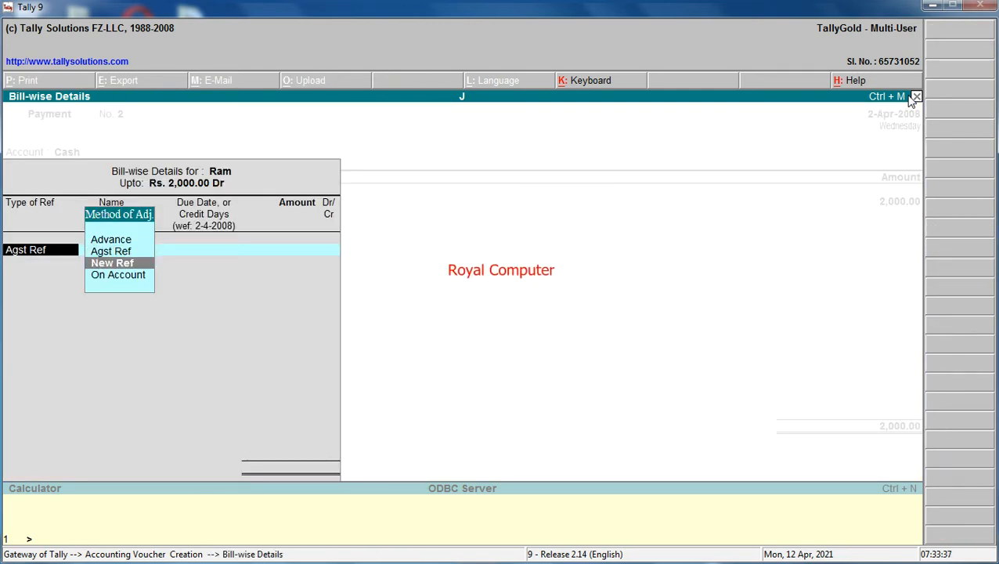
{"action": "key", "text": "Return"}
{"action": "key", "text": "Return"}
{"action": "key", "text": "Return"}
{"action": "key", "text": "Return"}
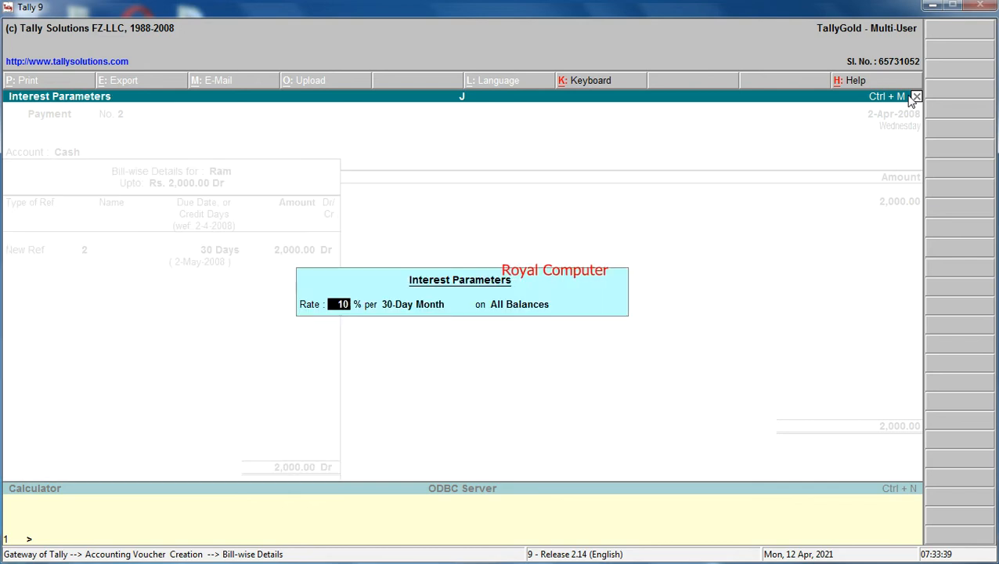
Keep interest at 10% per 30-Day Month on All Balances, save the second payment voucher and quit voucher entry
{"action": "key", "text": "Return"}
{"action": "key", "text": "Return"}
{"action": "key", "text": "Return"}
{"action": "key", "text": "Return"}
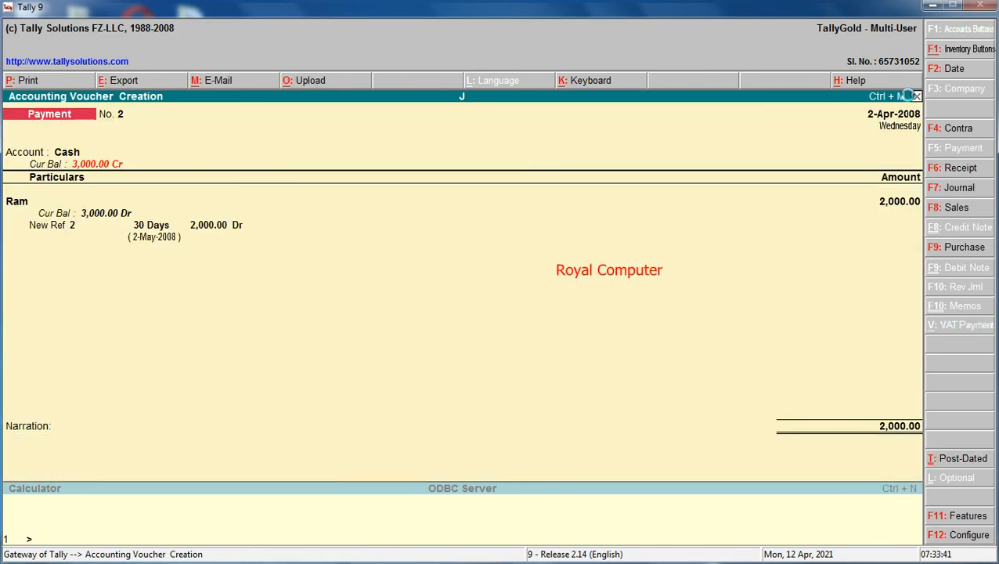
{"action": "key", "text": "Return"}
{"action": "left_click", "coordinate": [915, 97]}
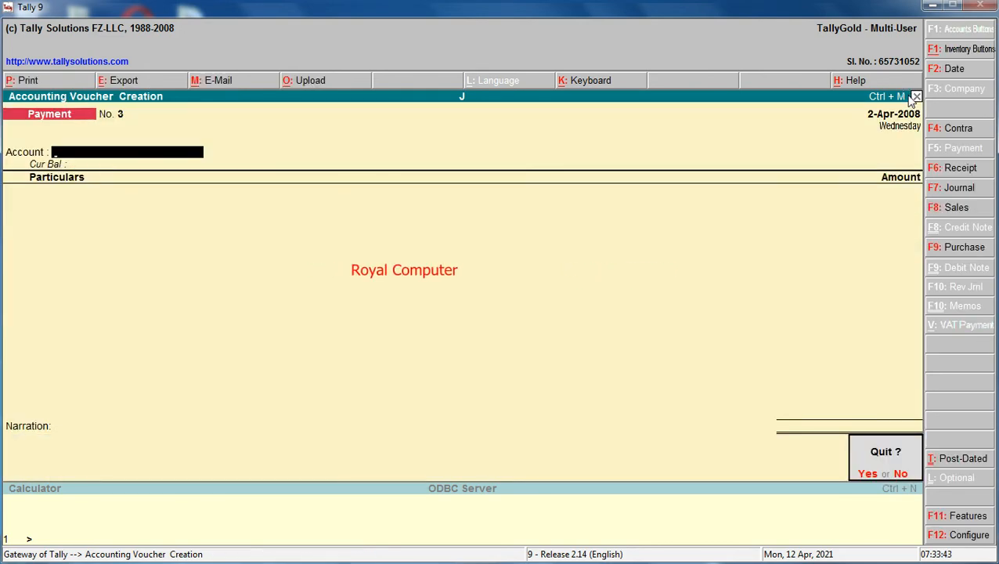
{"action": "key", "text": "y"}
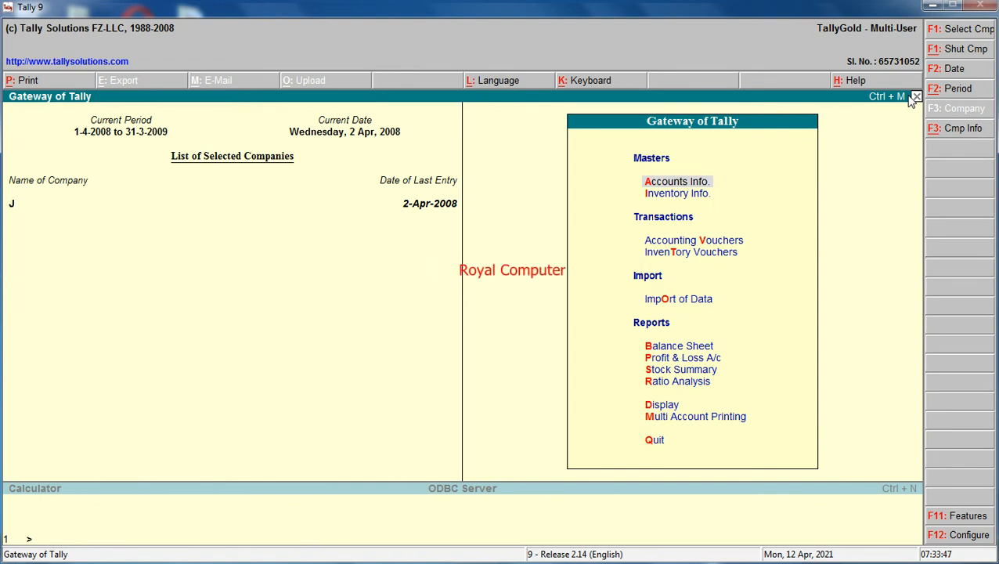
Examine the closing balance and interest in the Interest Receivable report, then return to the Gateway of Tally
{"action": "key", "text": "Down"}
{"action": "key", "text": "Down"}
{"action": "key", "text": "Down"}
{"action": "key", "text": "Down"}
{"action": "key", "text": "Down"}
{"action": "key", "text": "Down"}
{"action": "key", "text": "Down"}
{"action": "key", "text": "Down"}
{"action": "key", "text": "Down"}
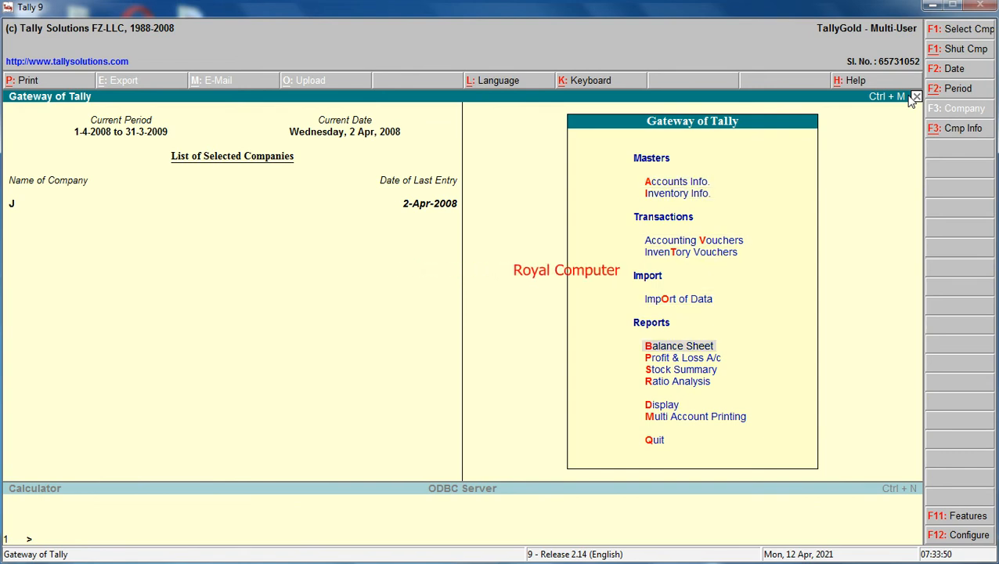
{"action": "key", "text": "Return"}
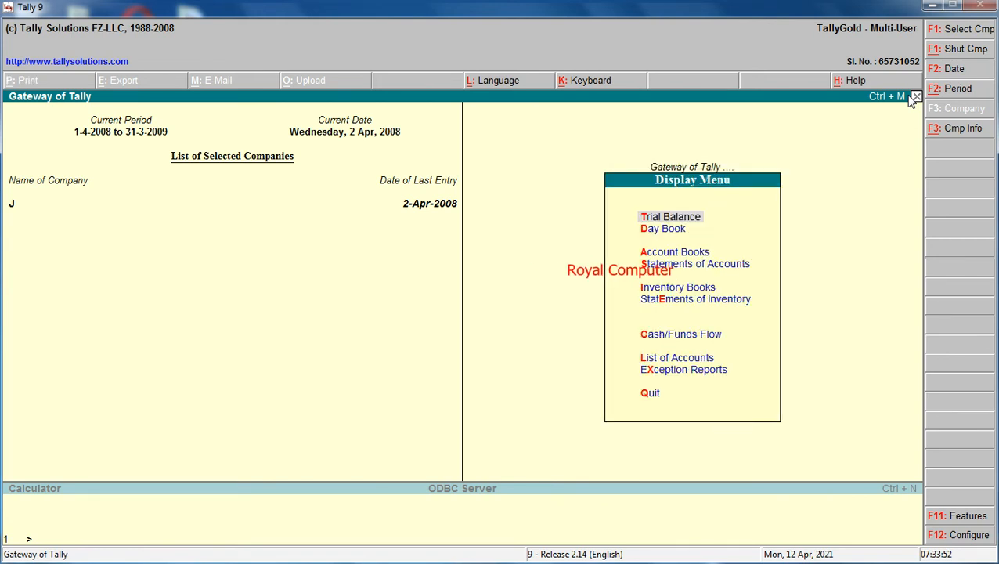
{"action": "key", "text": "Down"}
{"action": "key", "text": "Down"}
{"action": "key", "text": "Return"}
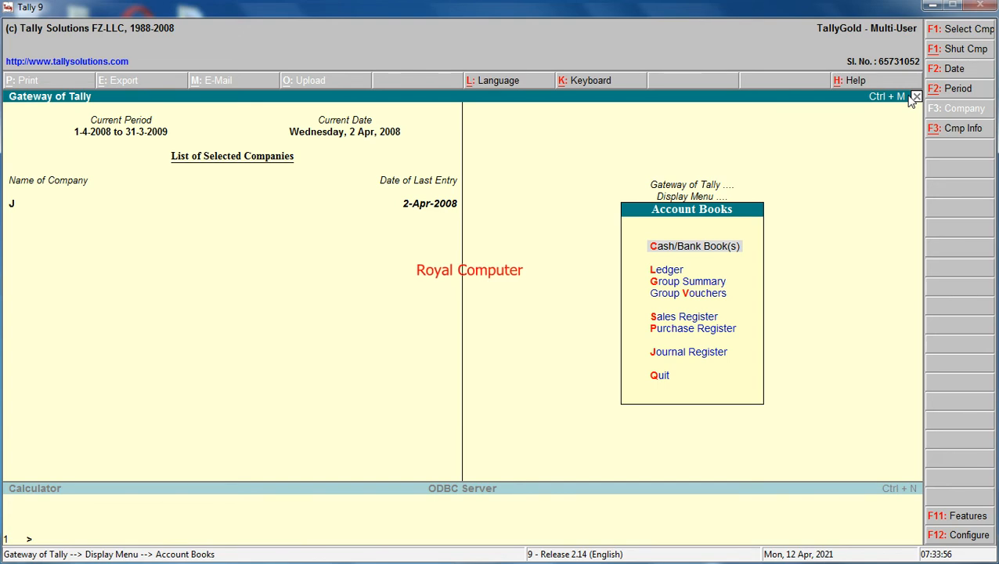
{"action": "key", "text": "Escape"}
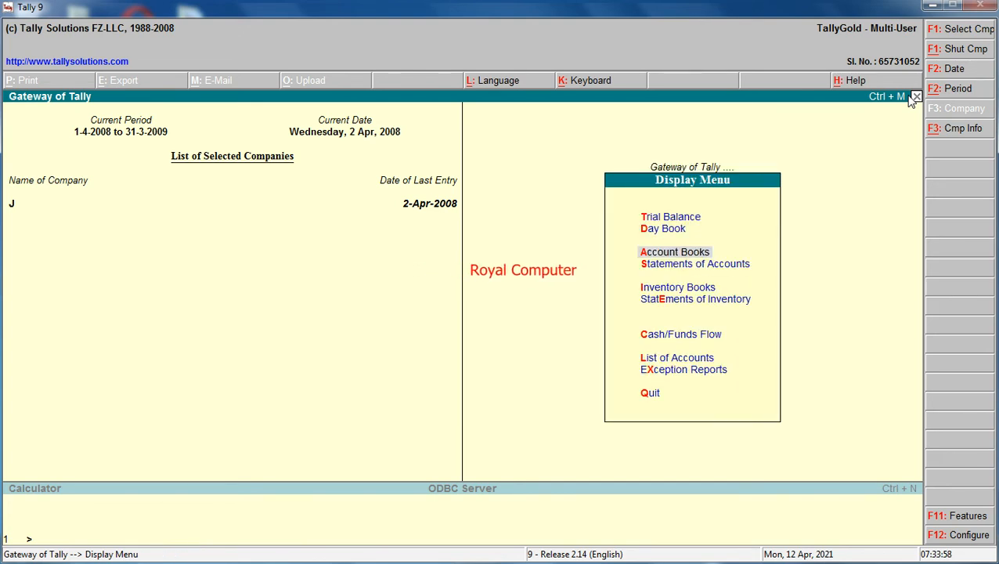
{"action": "key", "text": "Down"}
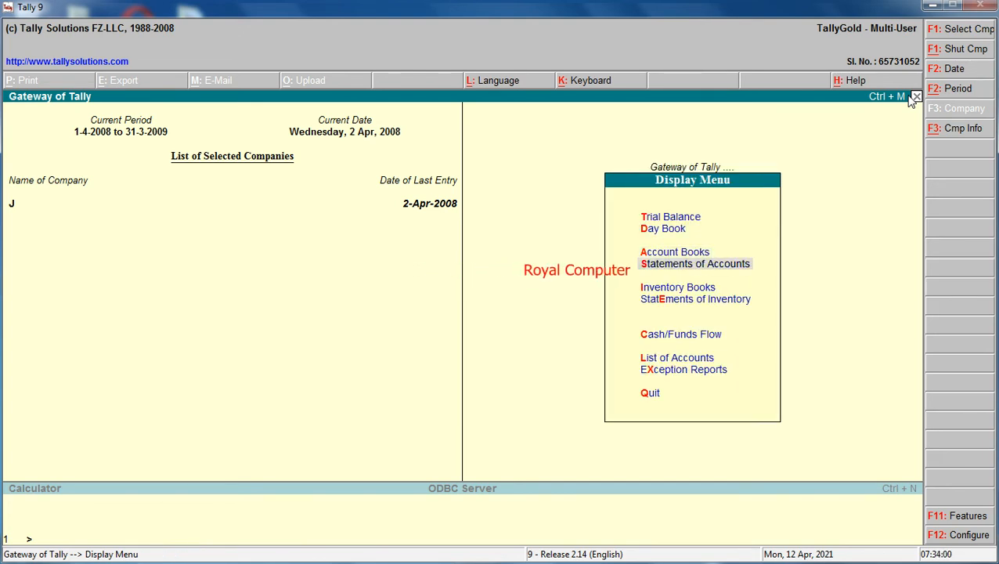
{"action": "key", "text": "Return"}
{"action": "key", "text": "Down"}
{"action": "key", "text": "Return"}
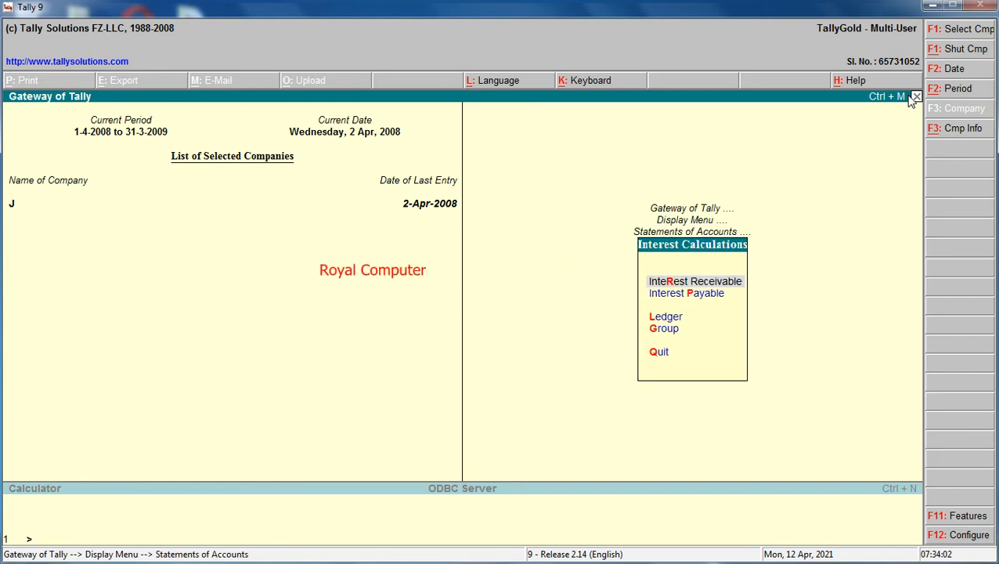
{"action": "key", "text": "Return"}
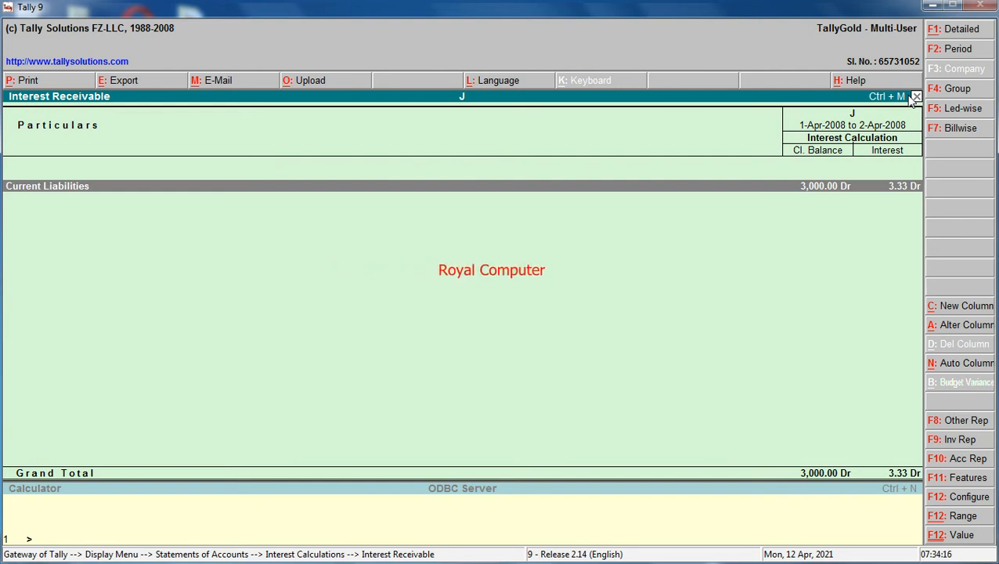
{"action": "left_click", "coordinate": [914, 97]}
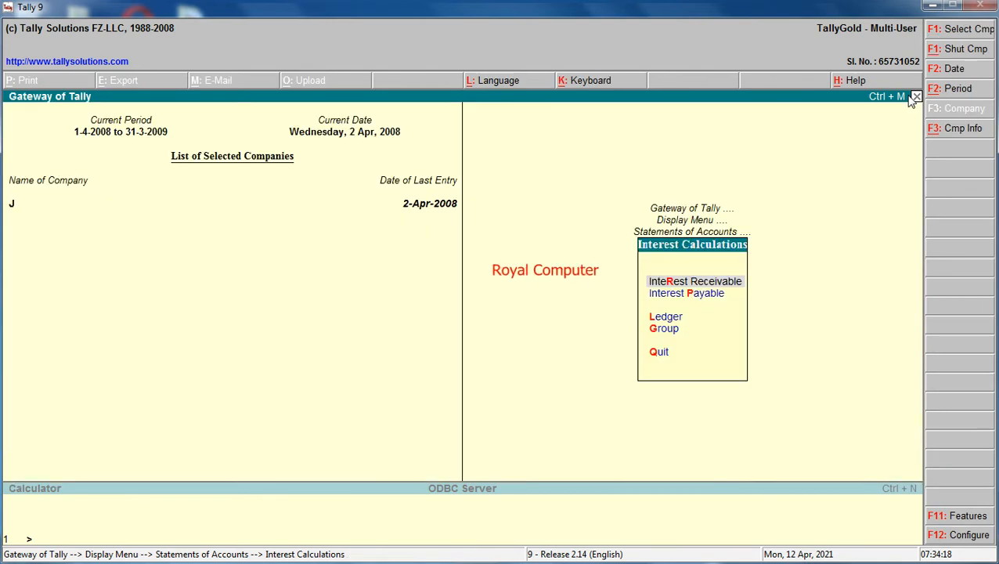
{"action": "left_click", "coordinate": [914, 97]}
{"action": "left_click", "coordinate": [915, 98]}
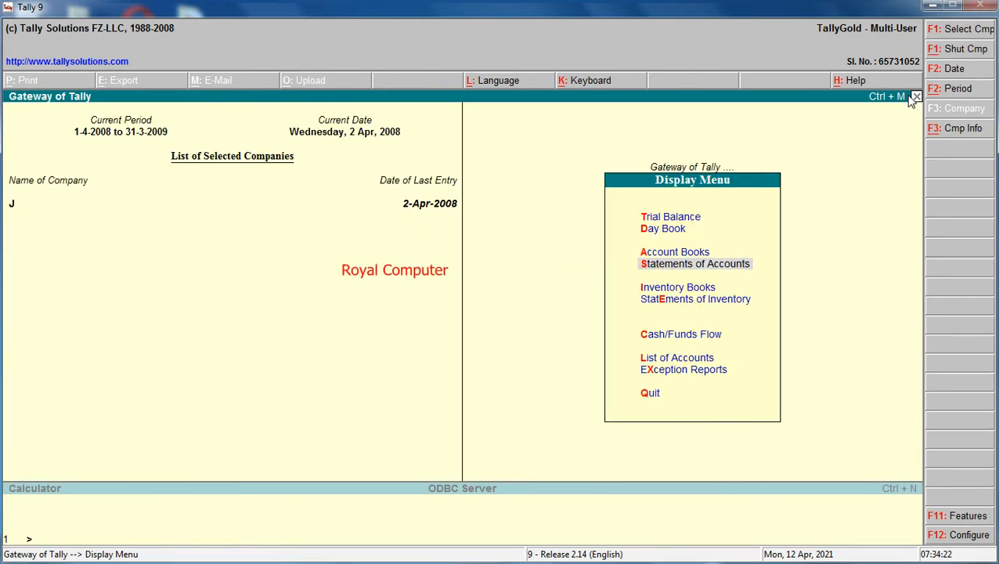
{"action": "left_click", "coordinate": [914, 97]}
Start a third payment voucher with Cash as the account
{"action": "key", "text": "Up"}
{"action": "key", "text": "Up"}
{"action": "key", "text": "Up"}
{"action": "key", "text": "Up"}
{"action": "key", "text": "Up"}
{"action": "key", "text": "Up"}
{"action": "key", "text": "Up"}
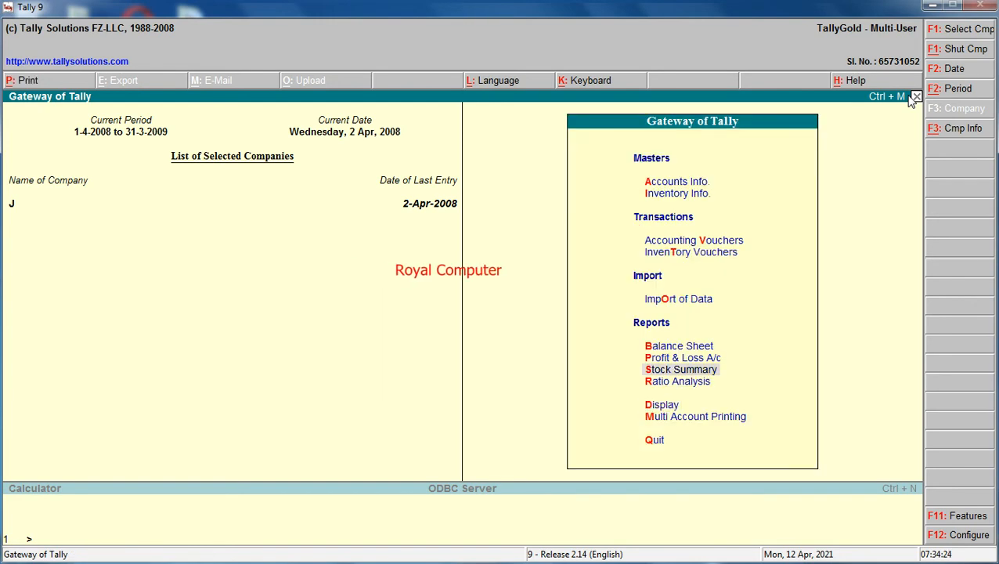
{"action": "key", "text": "Return"}
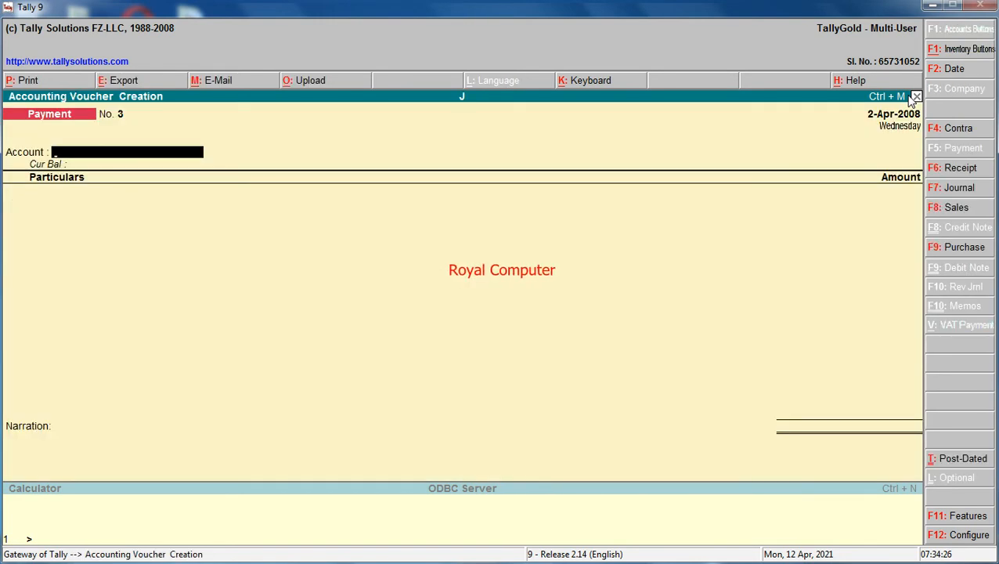
{"action": "key", "text": "Return"}
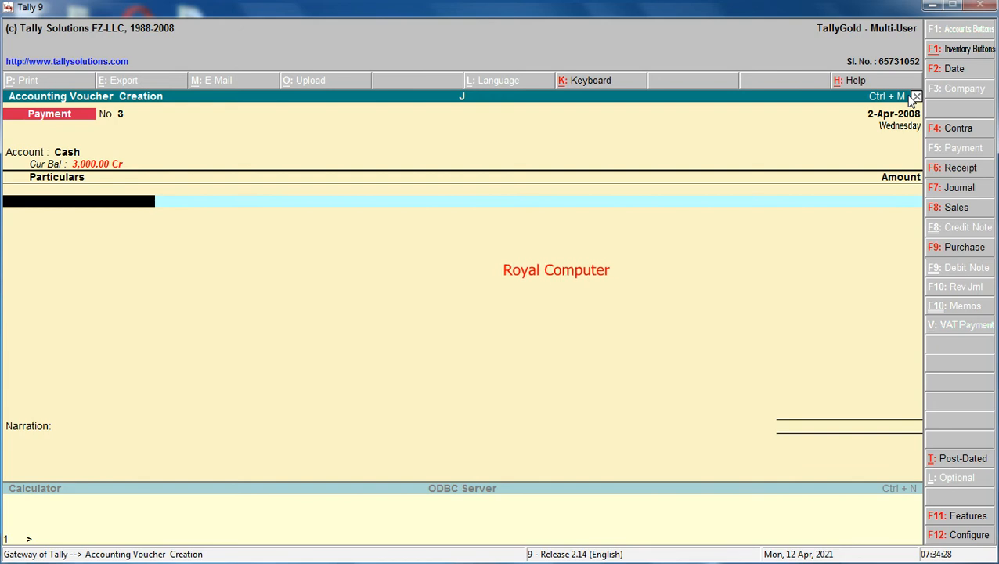
Create a Wages ledger under Direct Expenses from within the payment voucher
{"action": "key", "text": "alt+c"}
{"action": "type", "text": "W"}
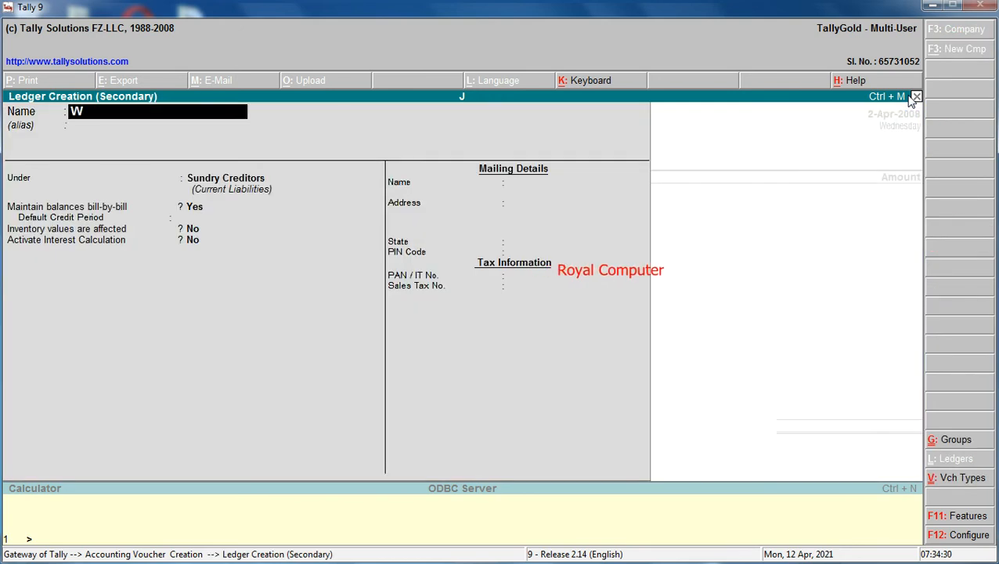
{"action": "type", "text": "ages"}
{"action": "key", "text": "Return"}
{"action": "key", "text": "Return"}
{"action": "type", "text": "Direct"}
{"action": "key", "text": "Return"}
{"action": "key", "text": "Return"}
{"action": "key", "text": "ctrl+a"}
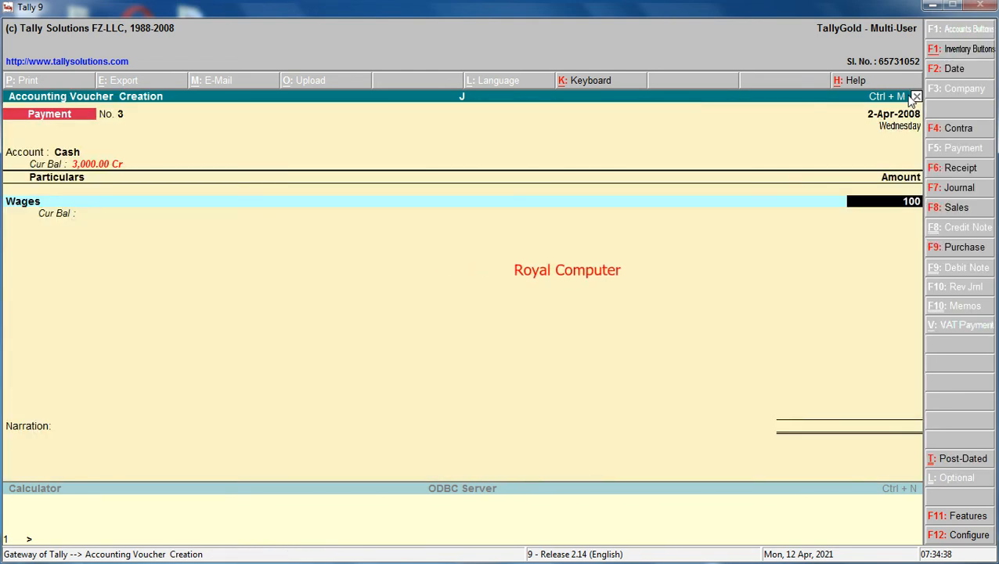
Date the 100 wages payment 1-May-2008, save the voucher and quit voucher entry
{"action": "key", "text": "F2"}
{"action": "type", "text": "1-5"}
{"action": "key", "text": "Return"}
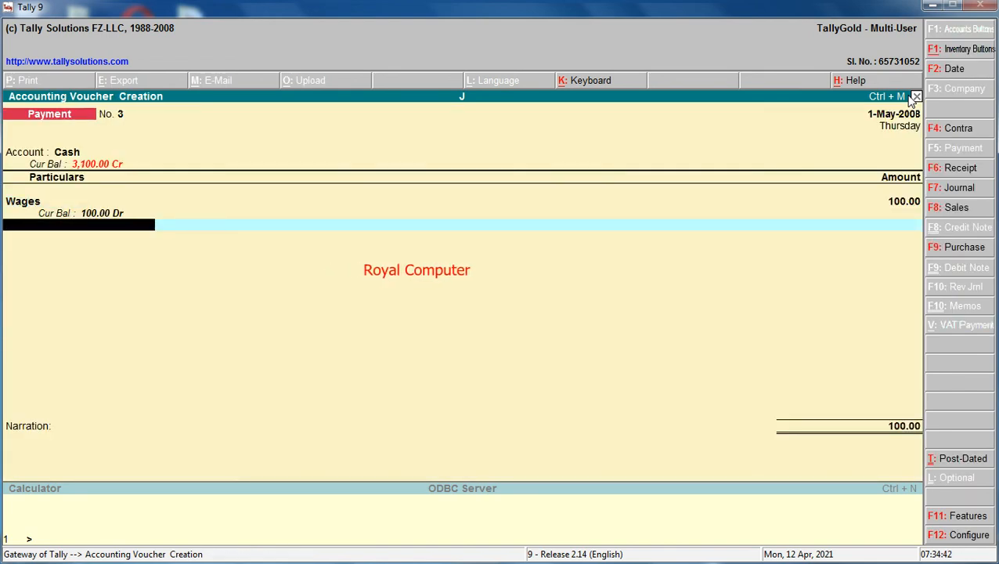
{"action": "key", "text": "Return"}
{"action": "key", "text": "Return"}
{"action": "key", "text": "Return"}
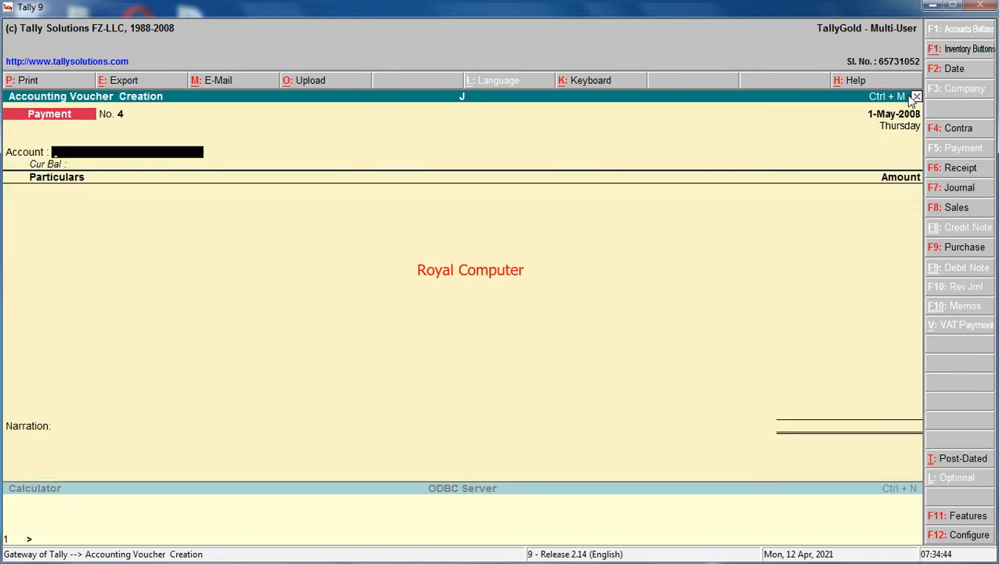
{"action": "left_click", "coordinate": [915, 96]}
{"action": "key", "text": "Return"}
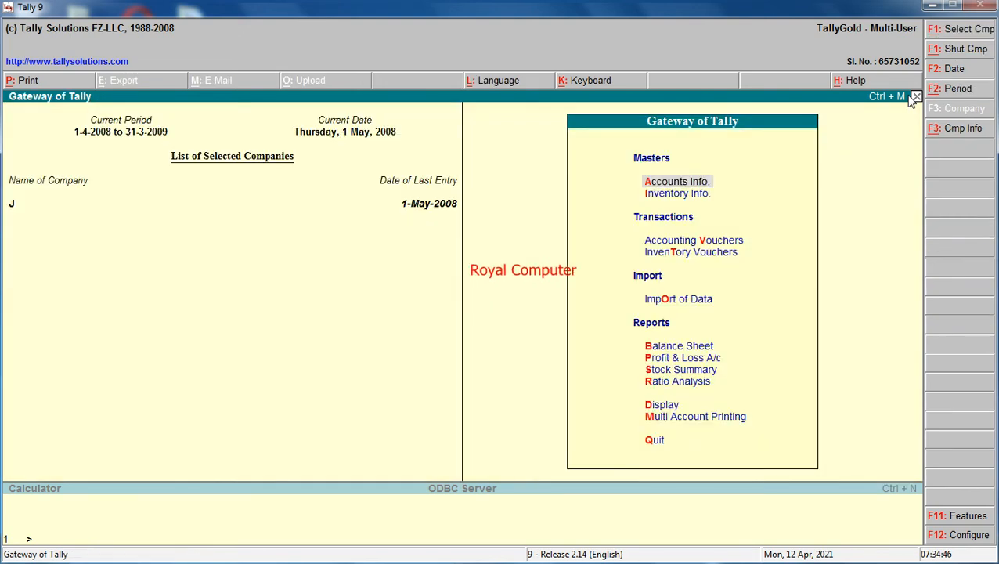
Examine the closing balance and interest up to 1-May-2008 in the Interest Receivable report, and return to the Gateway of Tally
{"action": "key", "text": "Down"}
{"action": "key", "text": "Down"}
{"action": "key", "text": "Down"}
{"action": "key", "text": "Down"}
{"action": "key", "text": "Down"}
{"action": "key", "text": "Down"}
{"action": "key", "text": "Down"}
{"action": "key", "text": "Down"}
{"action": "key", "text": "Down"}
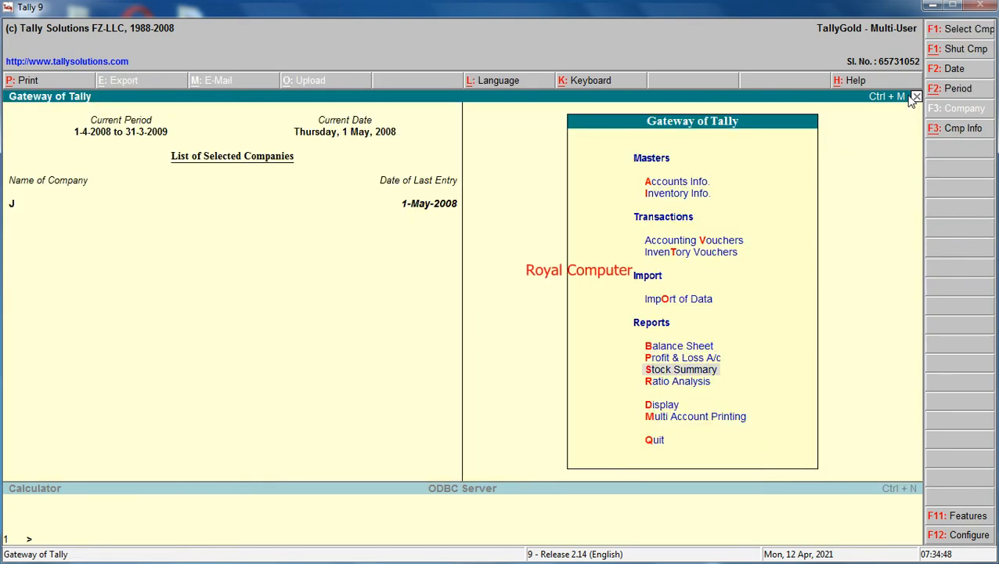
{"action": "key", "text": "Return"}
{"action": "key", "text": "Down"}
{"action": "key", "text": "Down"}
{"action": "key", "text": "Down"}
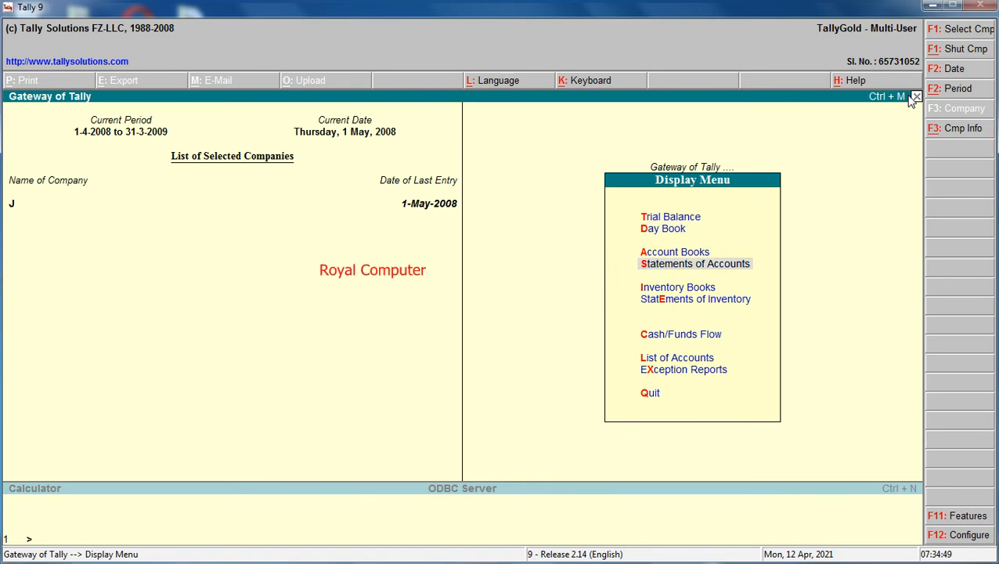
{"action": "key", "text": "Return"}
{"action": "key", "text": "Down"}
{"action": "key", "text": "Return"}
{"action": "key", "text": "Return"}
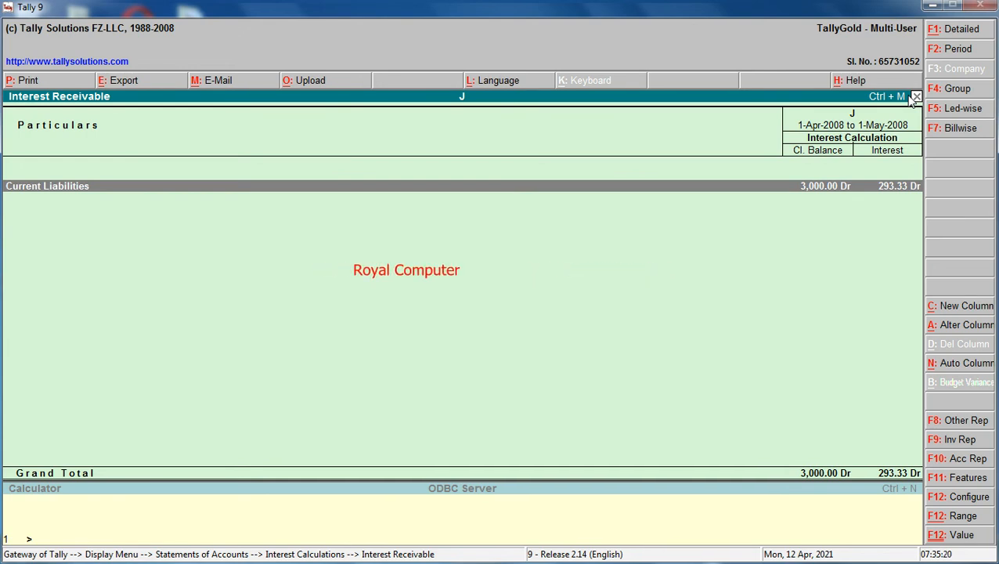
{"action": "left_click", "coordinate": [915, 97]}
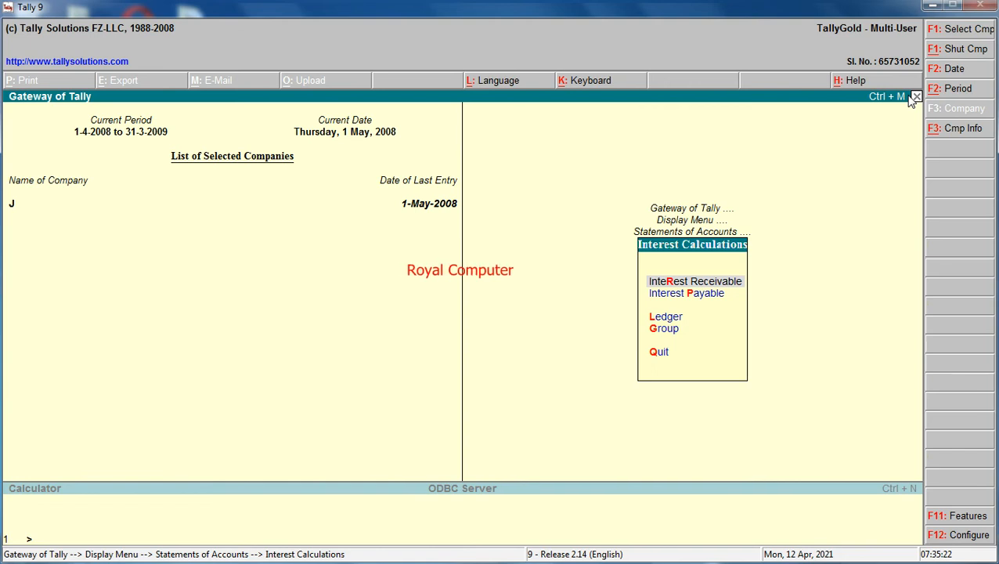
{"action": "left_click", "coordinate": [915, 96]}
{"action": "left_click", "coordinate": [915, 96]}
{"action": "left_click", "coordinate": [914, 96]}
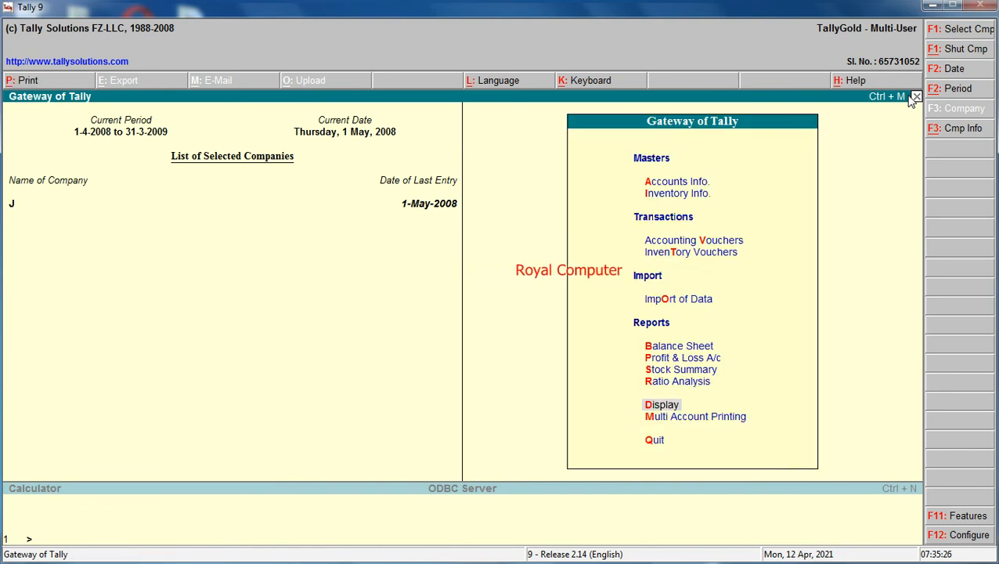
Review the payment entries and closing balance in the creditor's ledger account book, and return to the Gateway of Tally
{"action": "key", "text": "Return"}
{"action": "key", "text": "Down"}
{"action": "key", "text": "Down"}
{"action": "key", "text": "Return"}
{"action": "key", "text": "Down"}
{"action": "key", "text": "Return"}
{"action": "key", "text": "Down"}
{"action": "key", "text": "Down"}
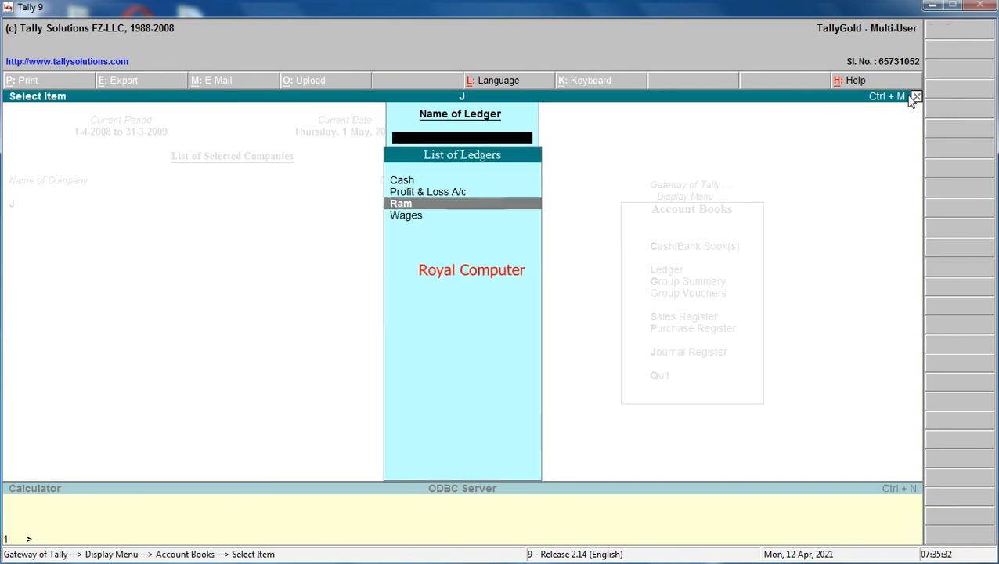
{"action": "key", "text": "Return"}
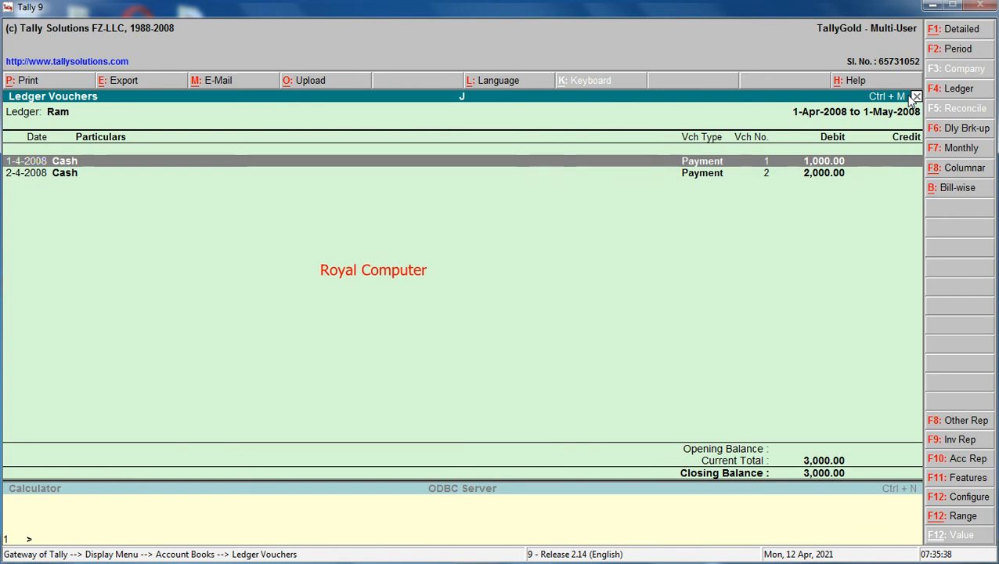
{"action": "left_click", "coordinate": [914, 98]}
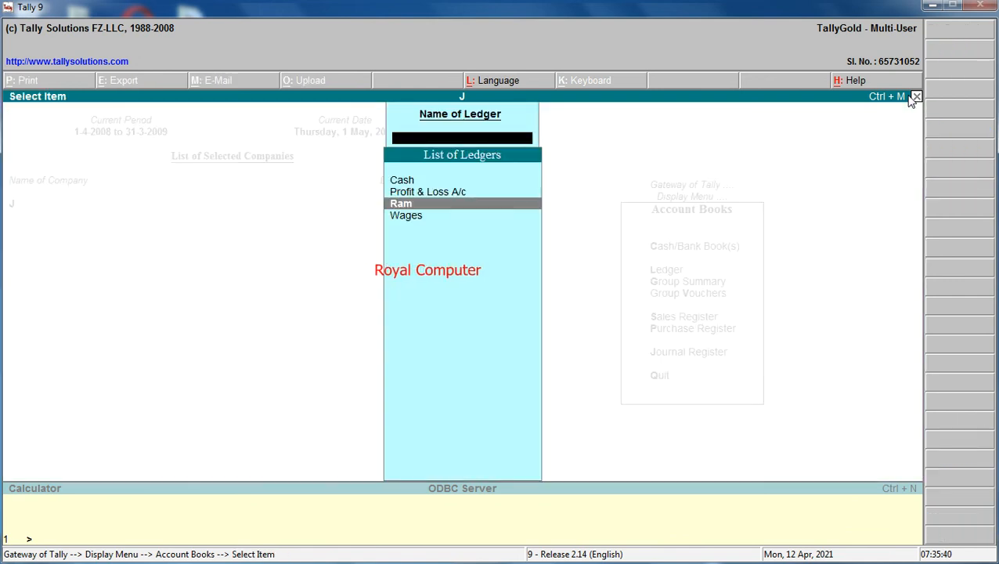
{"action": "left_click", "coordinate": [914, 98]}
{"action": "left_click", "coordinate": [914, 97]}
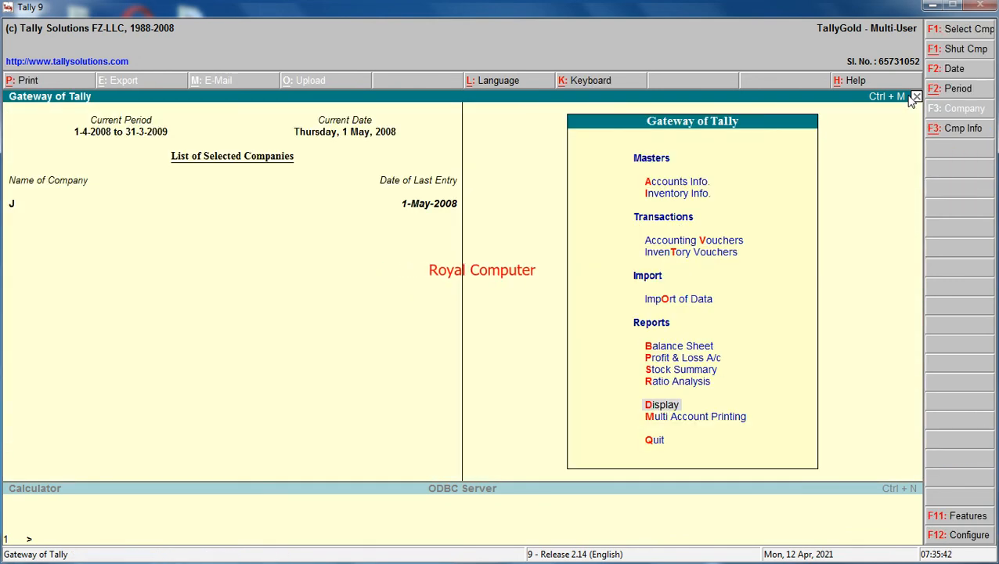
Start a journal voucher dated 1-May-2008
{"action": "key", "text": "v"}
{"action": "key", "text": "F7"}
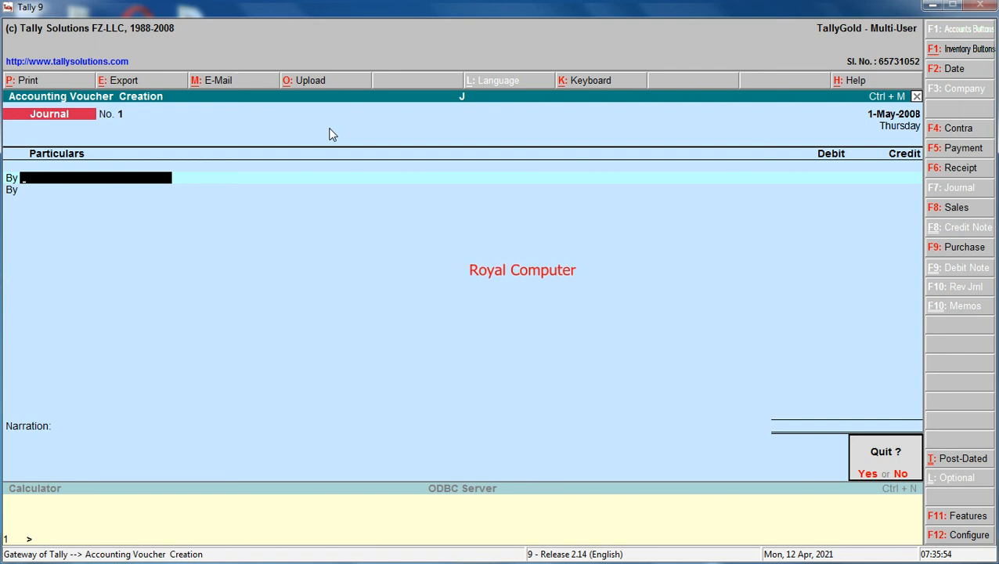
{"action": "key", "text": "n"}
{"action": "key", "text": "Return"}
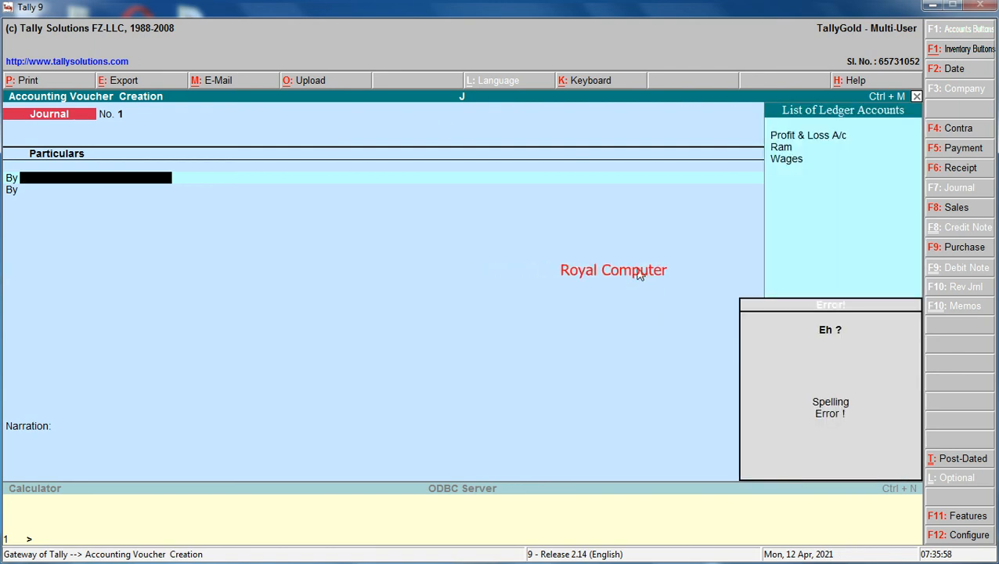
{"action": "key", "text": "F2"}
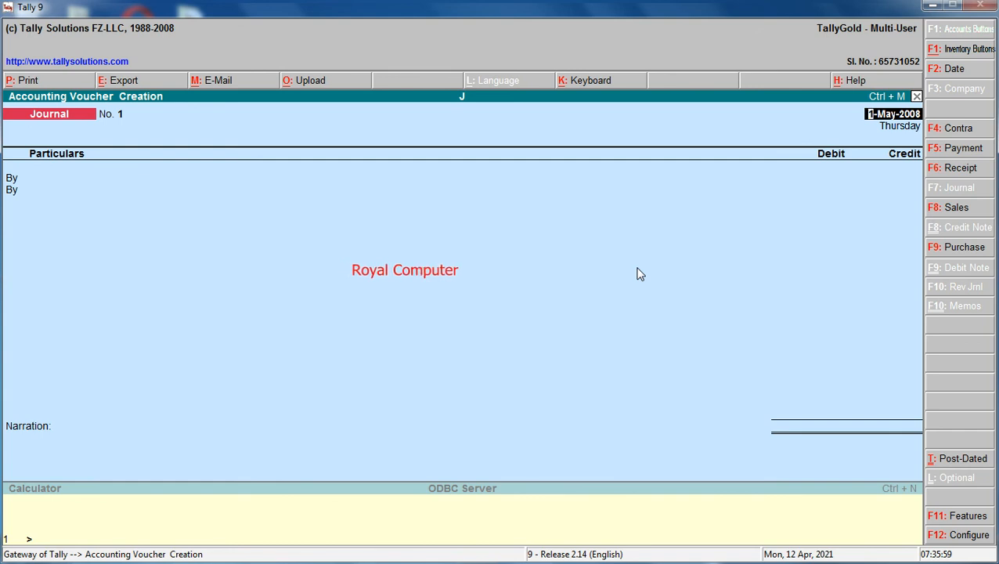
{"action": "key", "text": "Return"}
Create an Interest ledger under Indirect Incomes from within the journal voucher
{"action": "key", "text": "alt+c"}
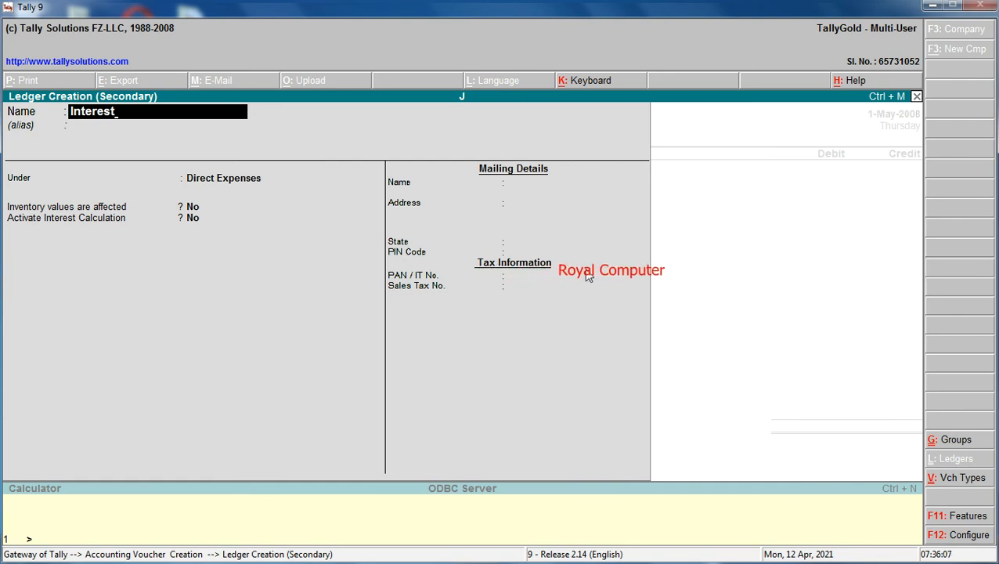
{"action": "left_click", "coordinate": [251, 170]}
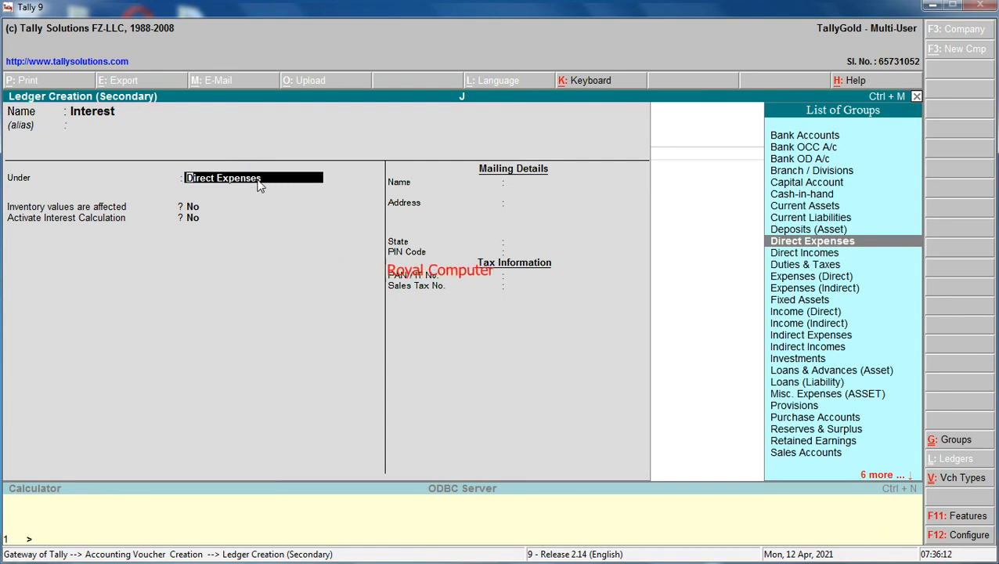
{"action": "key", "text": "Down"}
{"action": "key", "text": "Down"}
{"action": "key", "text": "Down"}
{"action": "key", "text": "Down"}
{"action": "key", "text": "Down"}
{"action": "key", "text": "Down"}
{"action": "key", "text": "Down"}
{"action": "key", "text": "Down"}
{"action": "key", "text": "Down"}
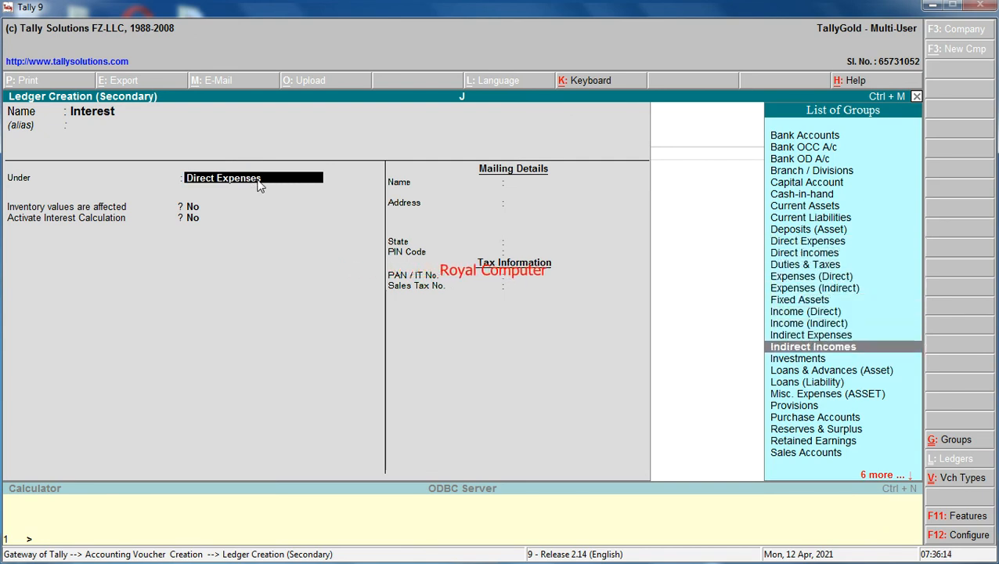
{"action": "key", "text": "Return"}
{"action": "key", "text": "Return"}
{"action": "key", "text": "Return"}
{"action": "key", "text": "Return"}
Replace the Interest ledger on the By line with the creditor's ledger and debit it 293.33
{"action": "key", "text": "BackSpace"}
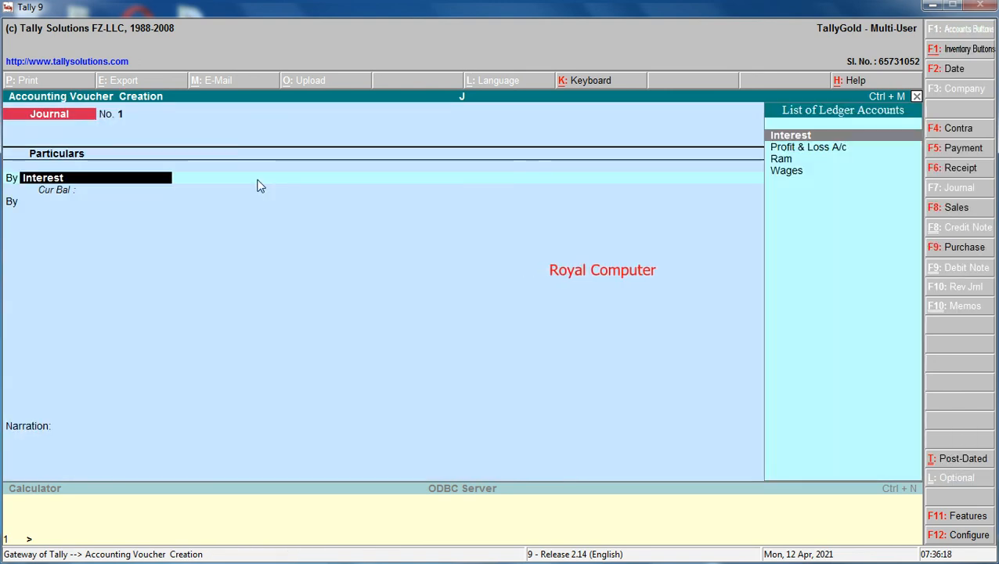
{"action": "type", "text": "Ra"}
{"action": "key", "text": "Return"}
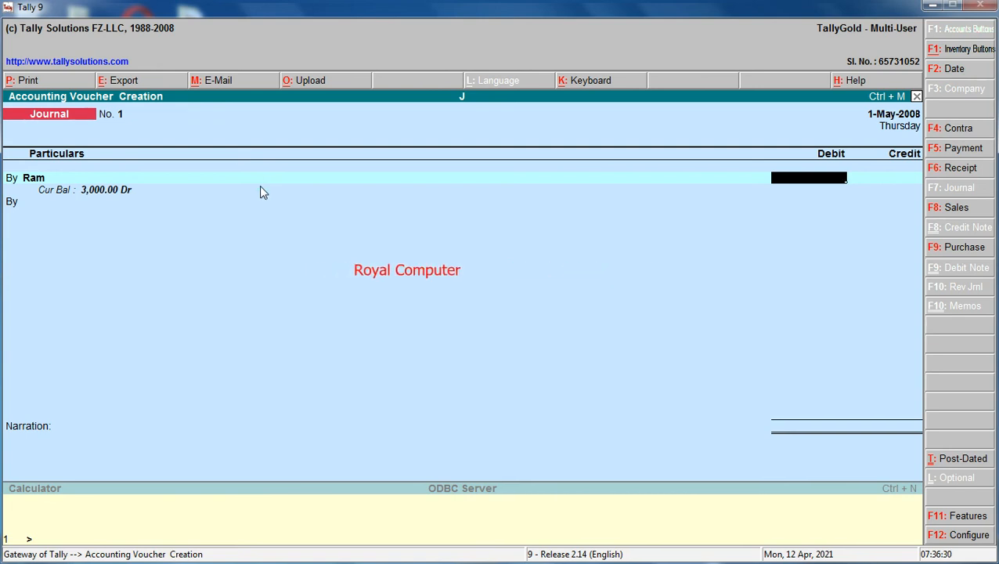
{"action": "type", "text": "29"}
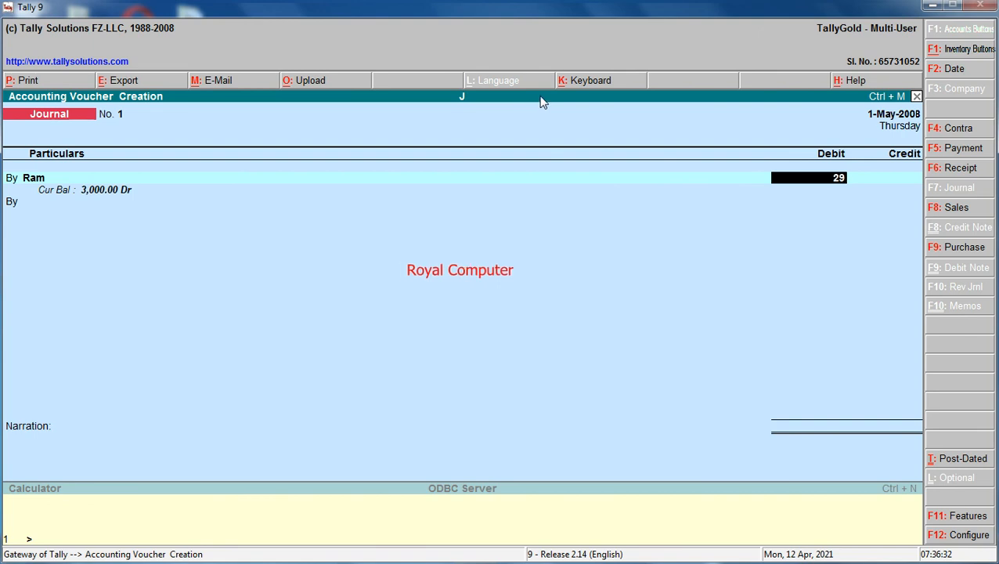
{"action": "type", "text": "3.33"}
{"action": "key", "text": "Return"}
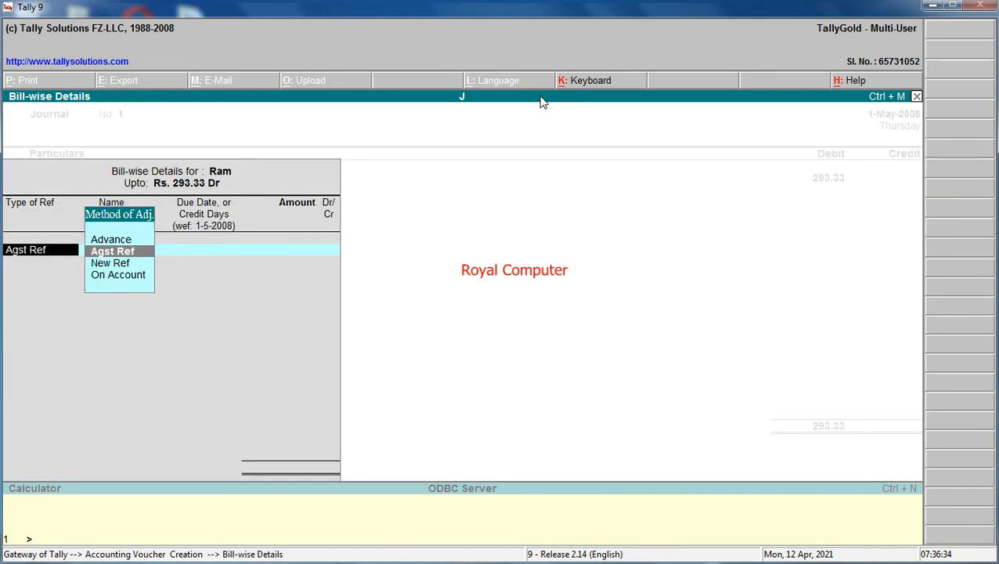
Allocate the debit to New Ref 1 with 30 days' credit, keeping interest at 10% per 30-Day Month on All Balances
{"action": "key", "text": "Down"}
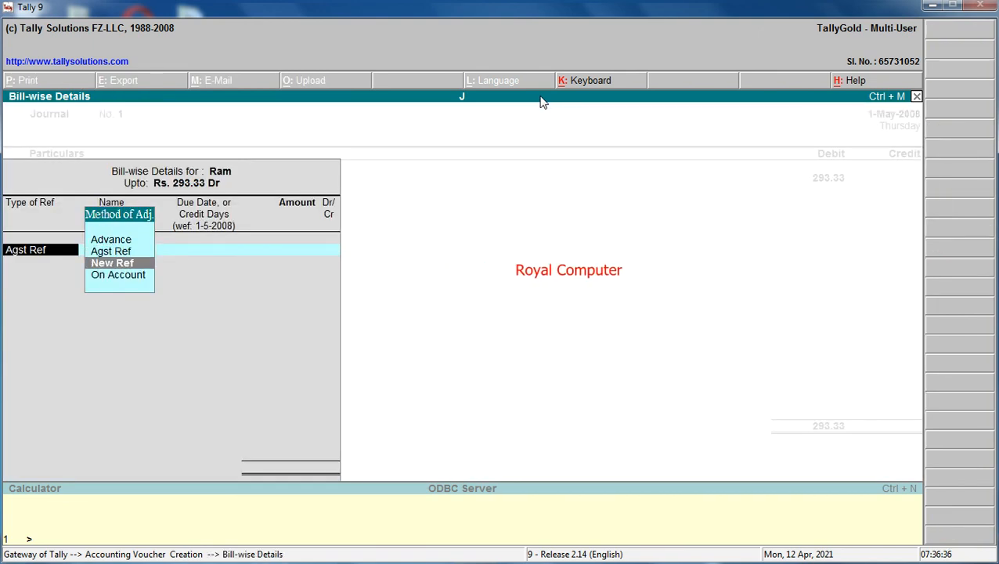
{"action": "key", "text": "Return"}
{"action": "type", "text": "1"}
{"action": "key", "text": "Return"}
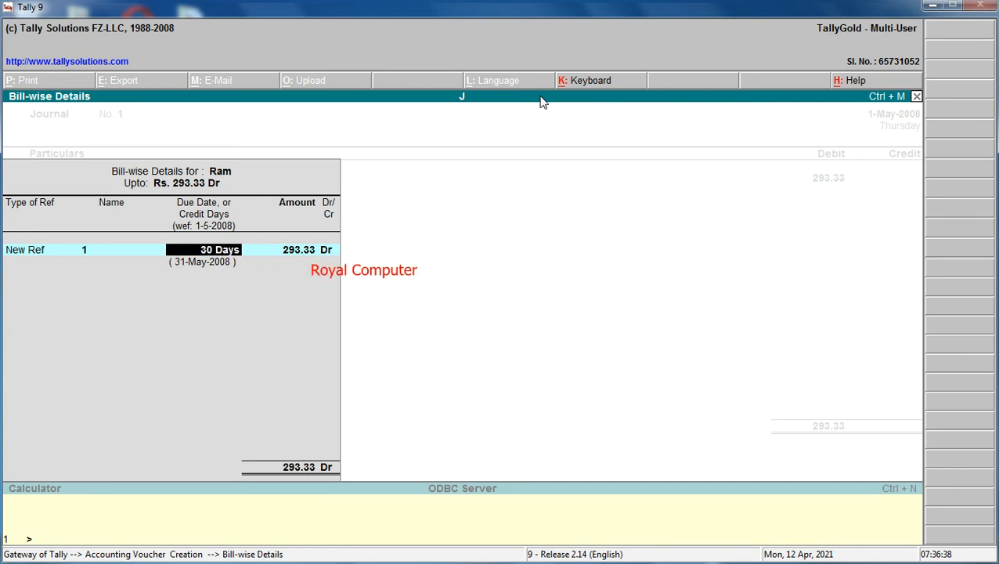
{"action": "key", "text": "Return"}
{"action": "key", "text": "Return"}
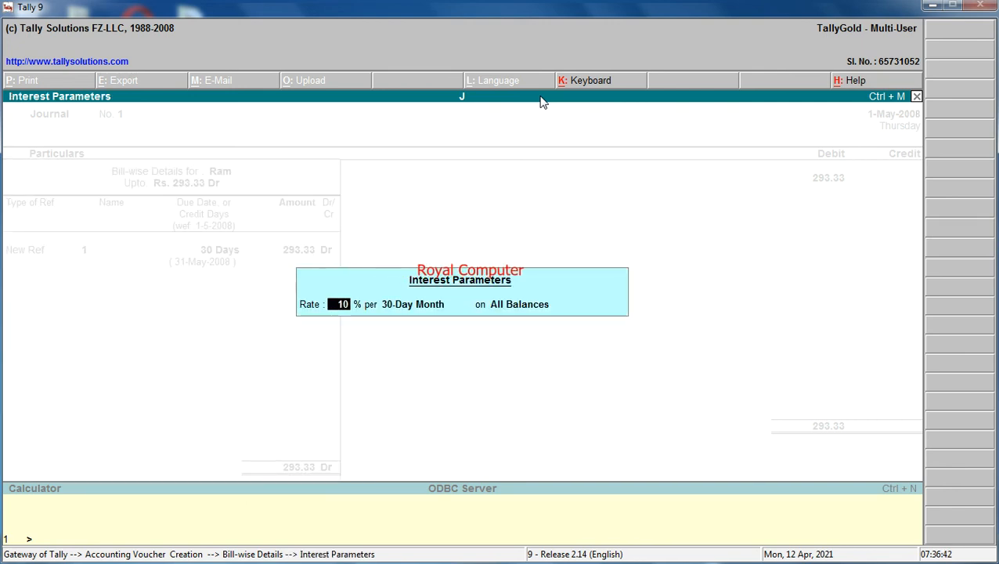
{"action": "key", "text": "Return"}
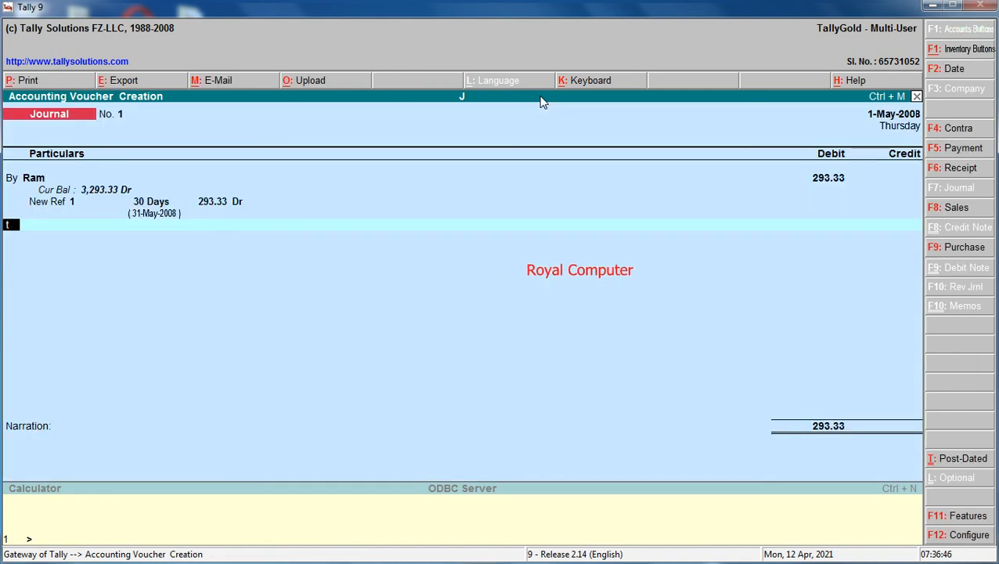
Credit the Interest ledger with 293.33, save the journal voucher and quit voucher entry
{"action": "key", "text": "Return"}
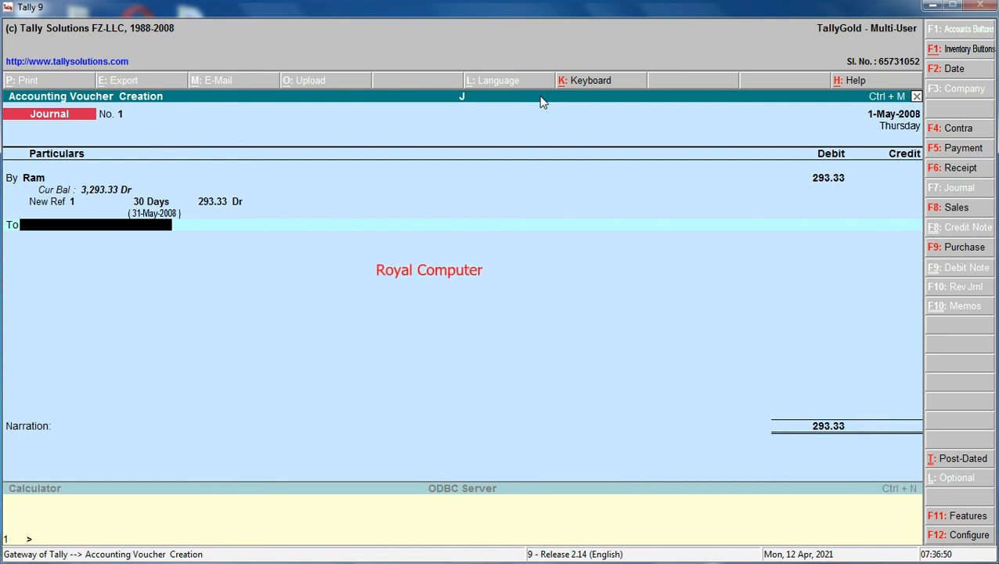
{"action": "type", "text": "Interest"}
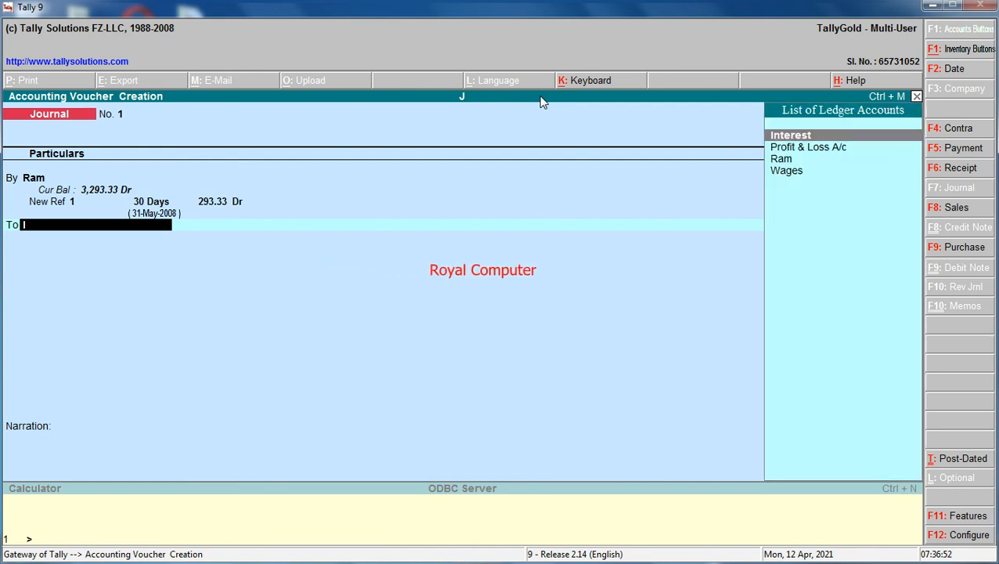
{"action": "key", "text": "Return"}
{"action": "key", "text": "Return"}
{"action": "key", "text": "Return"}
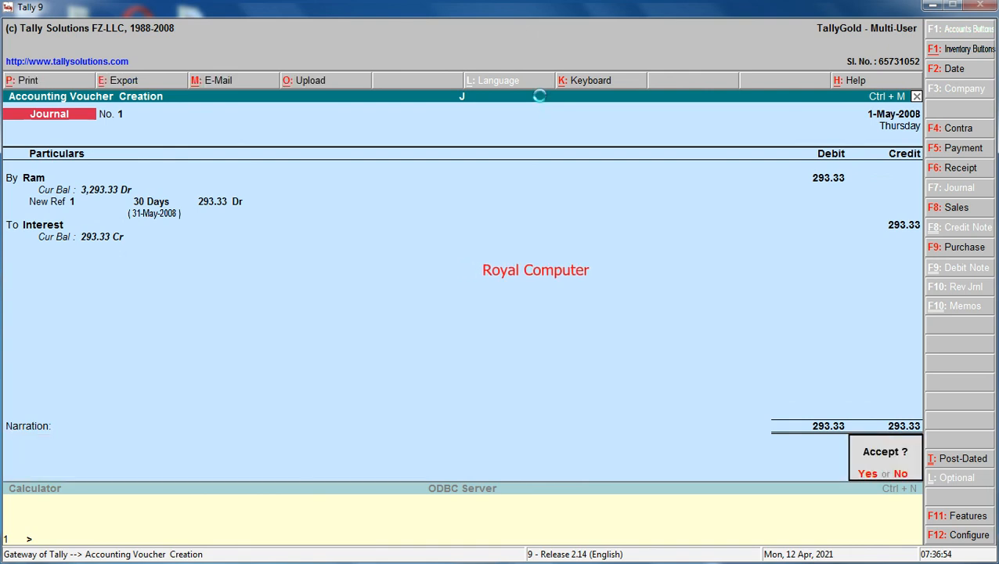
{"action": "key", "text": "Return"}
{"action": "key", "text": "Escape"}
{"action": "key", "text": "Return"}
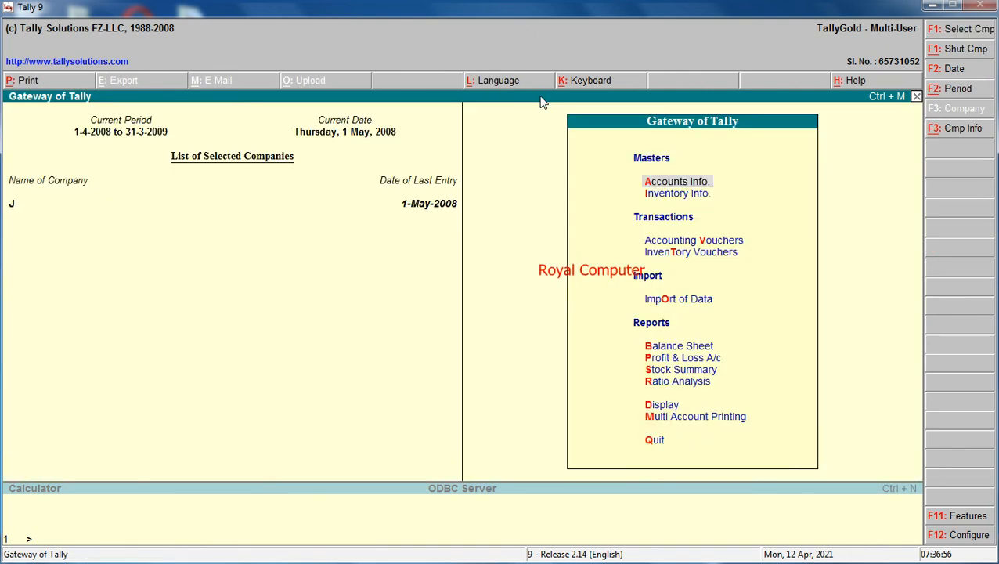
Review the creditor's ledger vouchers in the account books, checking the interest entry and closing balance, and return to the Gateway
{"action": "key", "text": "d"}
{"action": "key", "text": "a"}
{"action": "key", "text": "l"}
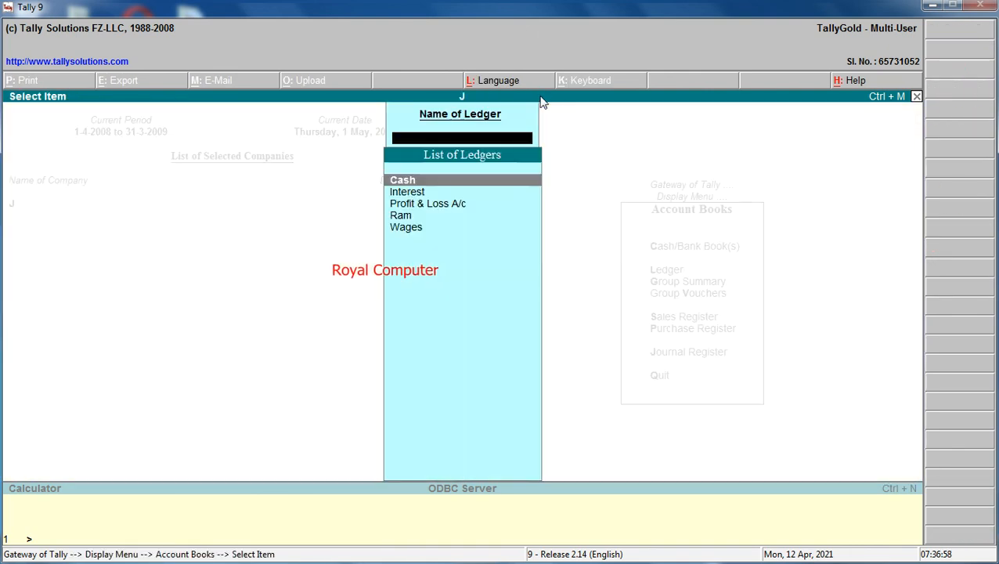
{"action": "key", "text": "Down"}
{"action": "key", "text": "Down"}
{"action": "key", "text": "Down"}
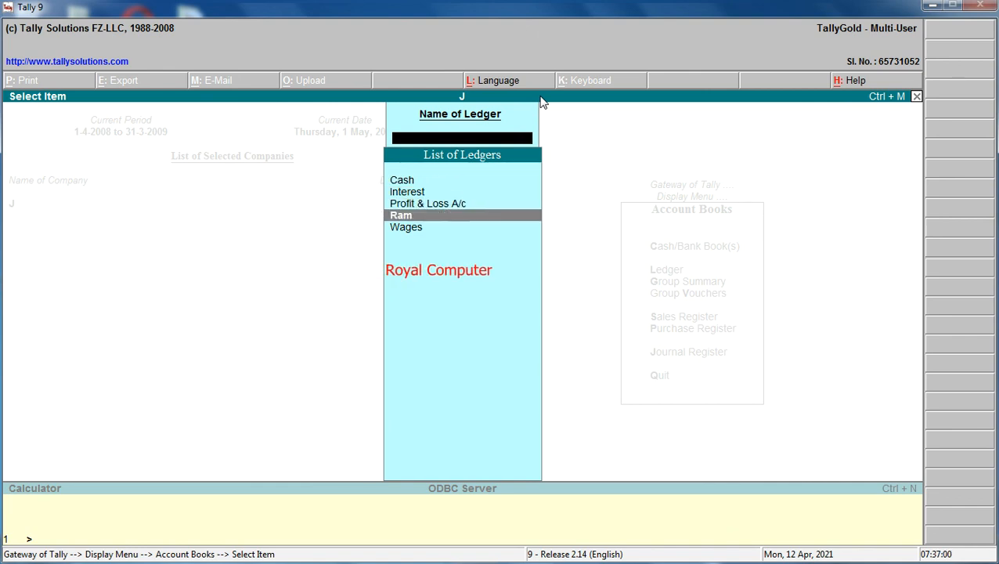
{"action": "key", "text": "Return"}
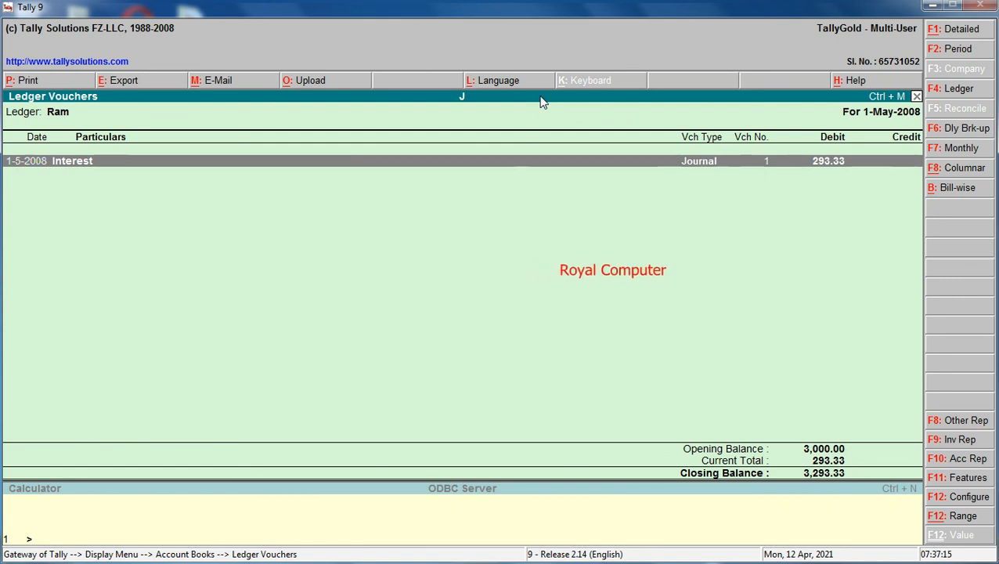
{"action": "key", "text": "Escape"}
{"action": "key", "text": "Escape"}
{"action": "key", "text": "Escape"}
{"action": "key", "text": "Escape"}
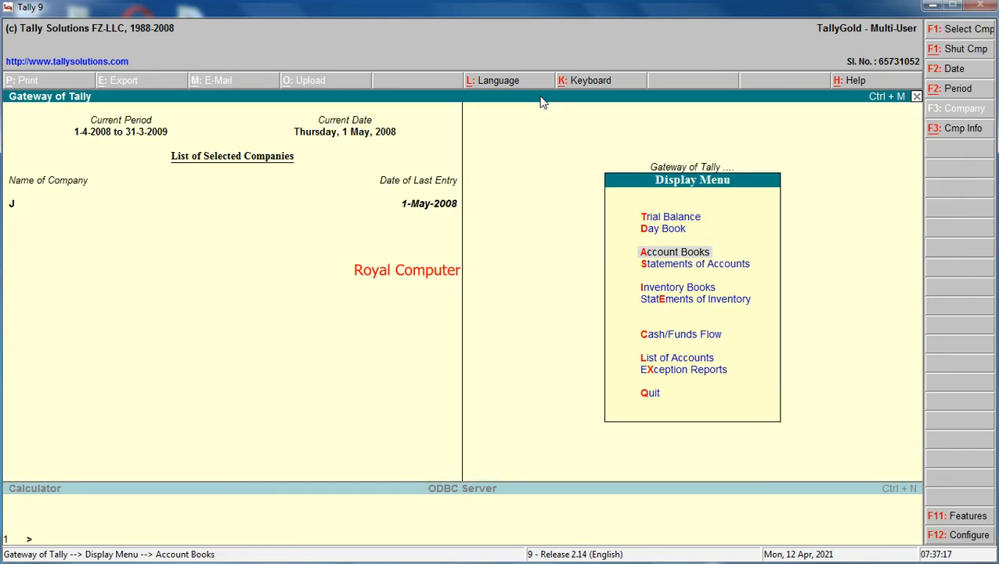
Open a new receipt voucher in accounting voucher entry
{"action": "key", "text": "Down"}
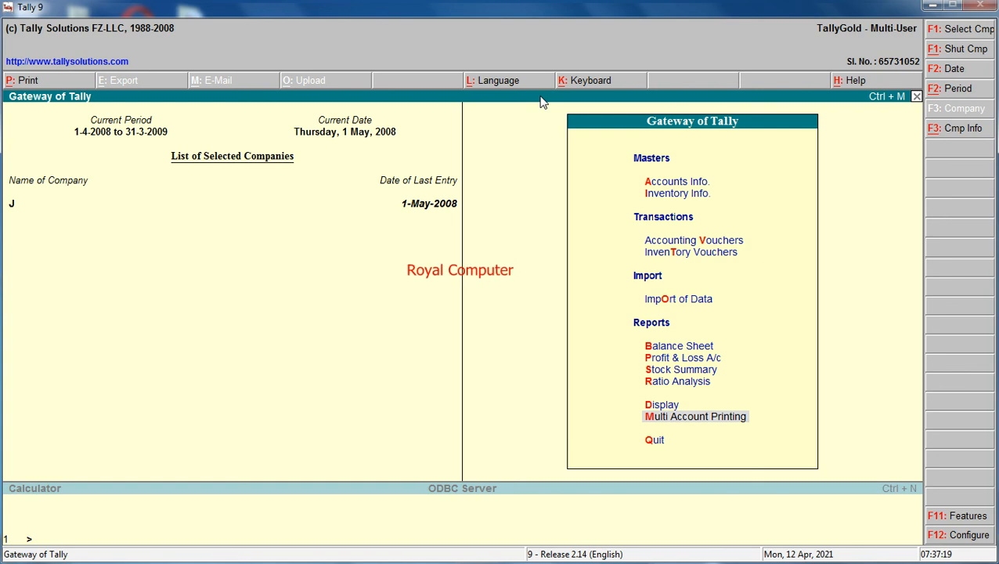
{"action": "key", "text": "Up"}
{"action": "key", "text": "Up"}
{"action": "key", "text": "Up"}
{"action": "key", "text": "Up"}
{"action": "key", "text": "Up"}
{"action": "key", "text": "Up"}
{"action": "key", "text": "Up"}
{"action": "key", "text": "Up"}
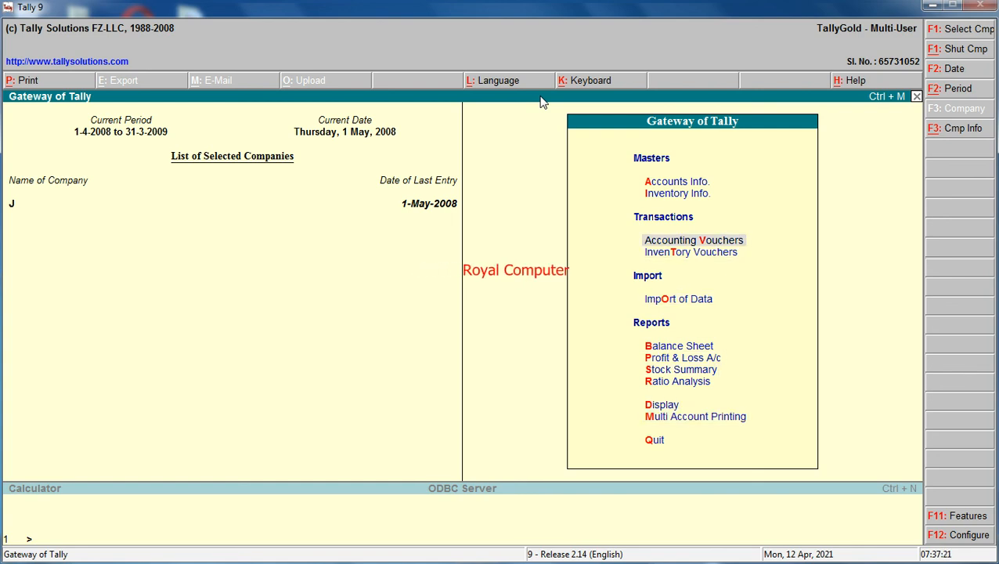
{"action": "key", "text": "Return"}
{"action": "key", "text": "F5"}
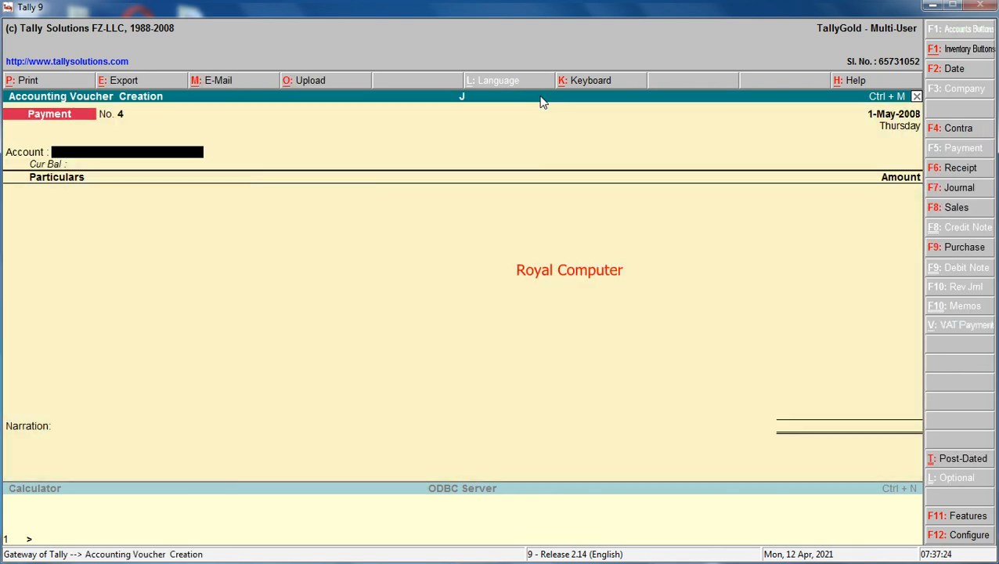
{"action": "key", "text": "F6"}
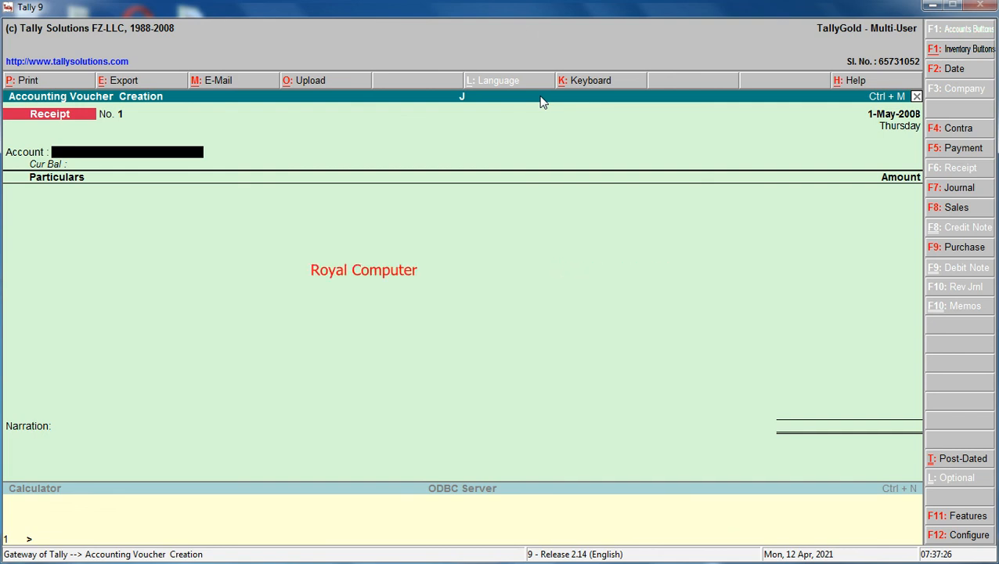
Receive 3,293.33 into the Cash account from the creditor's ledger
{"action": "key", "text": "Return"}
{"action": "type", "text": "R"}
{"action": "key", "text": "Return"}
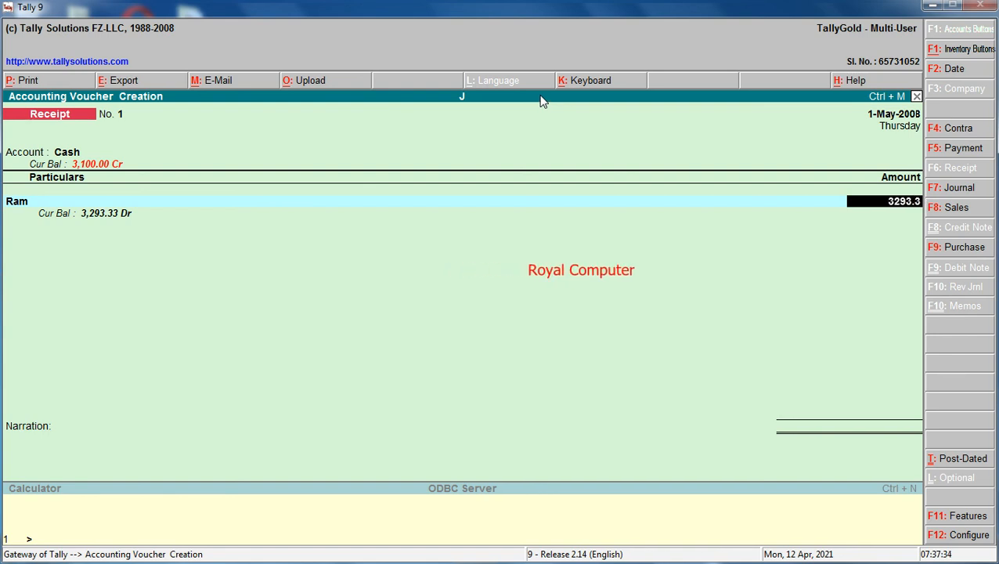
{"action": "key", "text": "Return"}
{"action": "key", "text": "Return"}
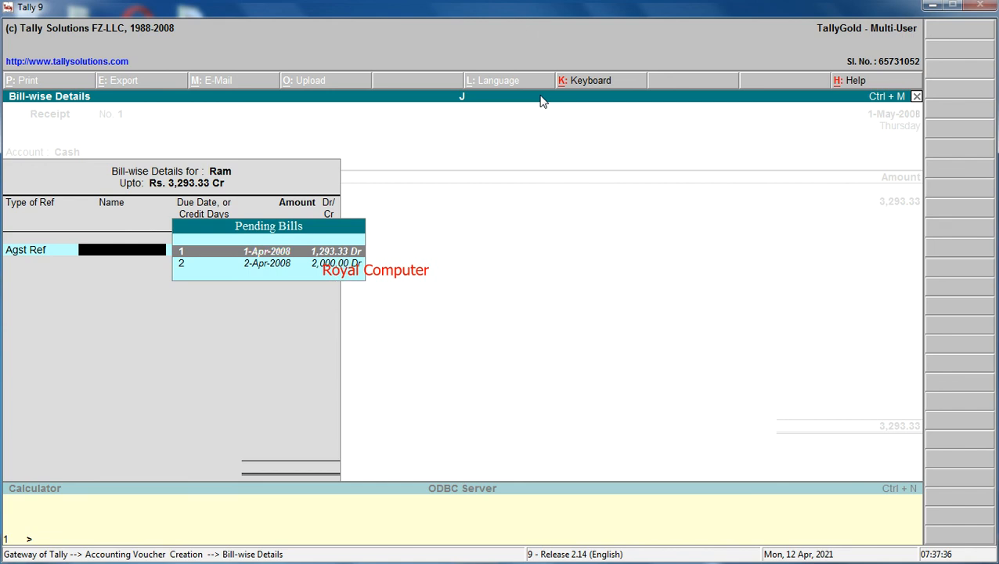
Allocate the receipt bill-wise as Agst Ref, with 1,293.33 against bill 1 and 2,000.00 against bill 2
{"action": "key", "text": "Return"}
{"action": "key", "text": "Return"}
{"action": "key", "text": "Return"}
{"action": "key", "text": "Return"}
{"action": "key", "text": "Return"}
{"action": "key", "text": "Return"}
{"action": "key", "text": "Return"}
{"action": "key", "text": "Return"}
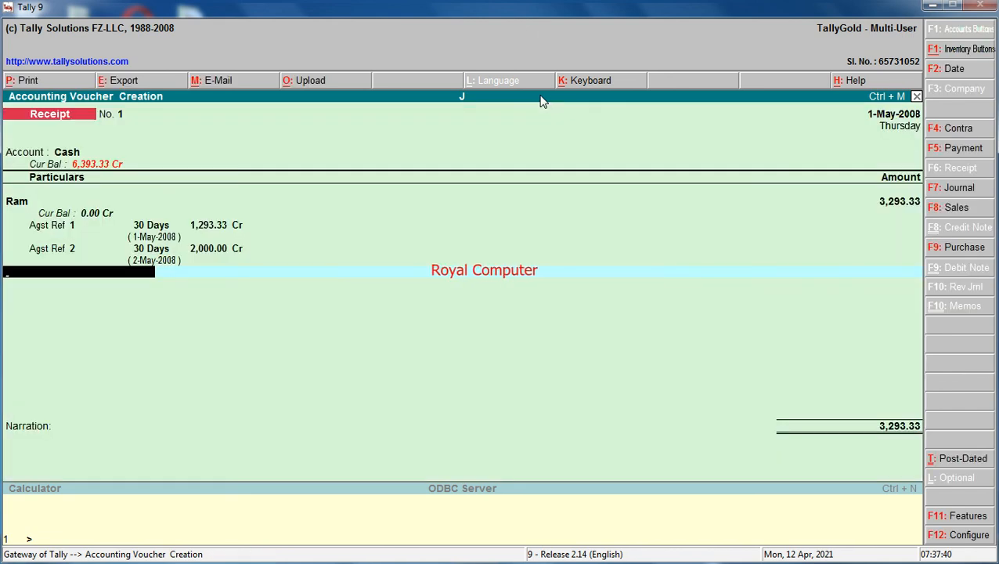
Save the receipt voucher without a narration and quit voucher entry
{"action": "key", "text": "Return"}
{"action": "key", "text": "Return"}
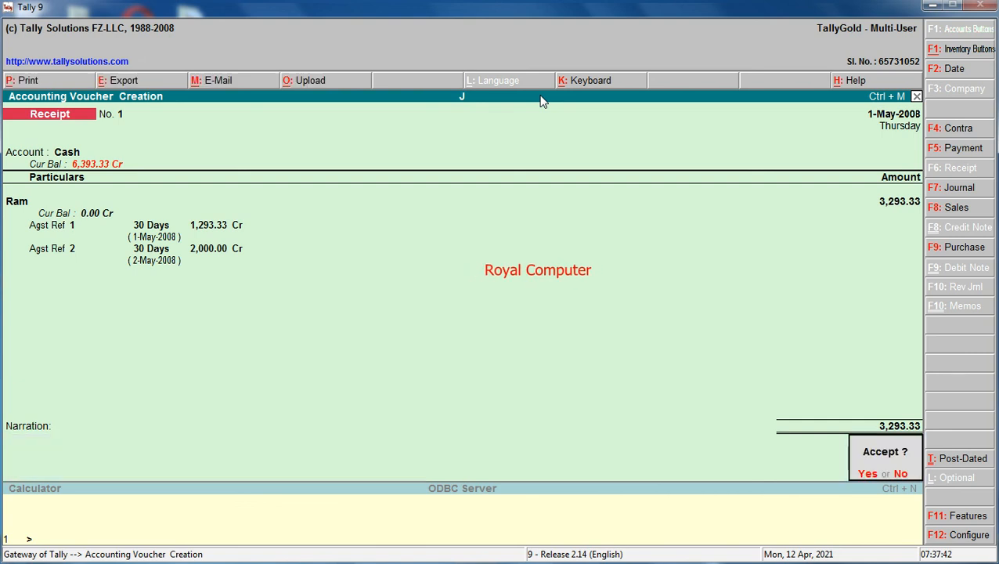
{"action": "key", "text": "Return"}
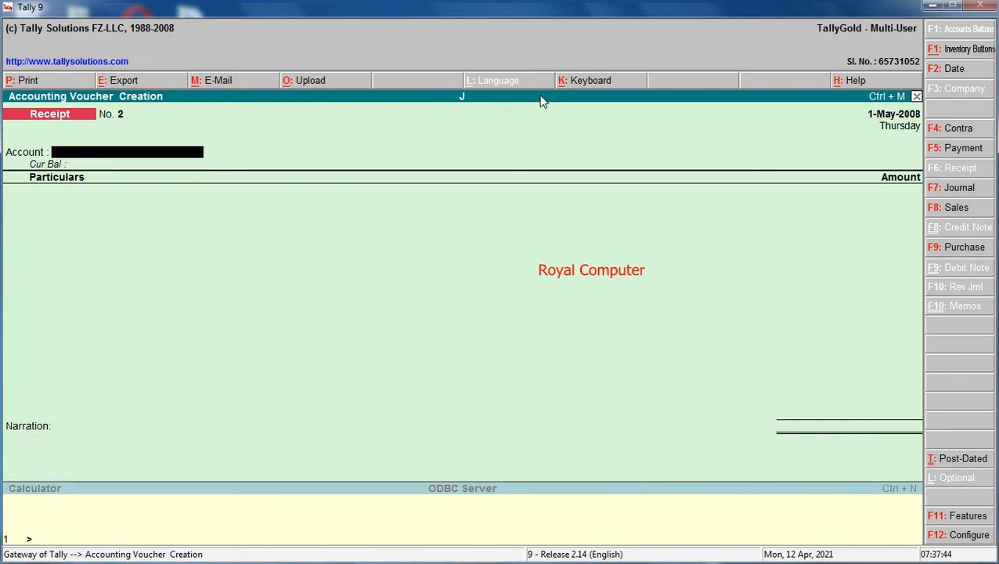
{"action": "key", "text": "Escape"}
{"action": "key", "text": "Return"}
Display the creditor's ledger vouchers from the account books to check the receipt entry and closing balance
{"action": "key", "text": "Down"}
{"action": "key", "text": "Down"}
{"action": "key", "text": "Down"}
{"action": "key", "text": "Down"}
{"action": "key", "text": "Down"}
{"action": "key", "text": "Down"}
{"action": "key", "text": "Down"}
{"action": "key", "text": "Down"}
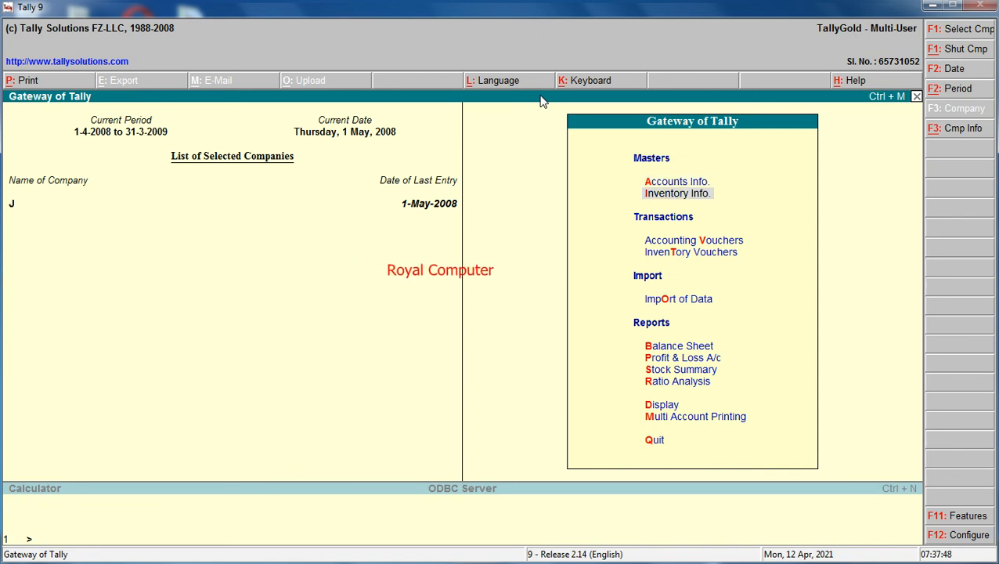
{"action": "key", "text": "Down"}
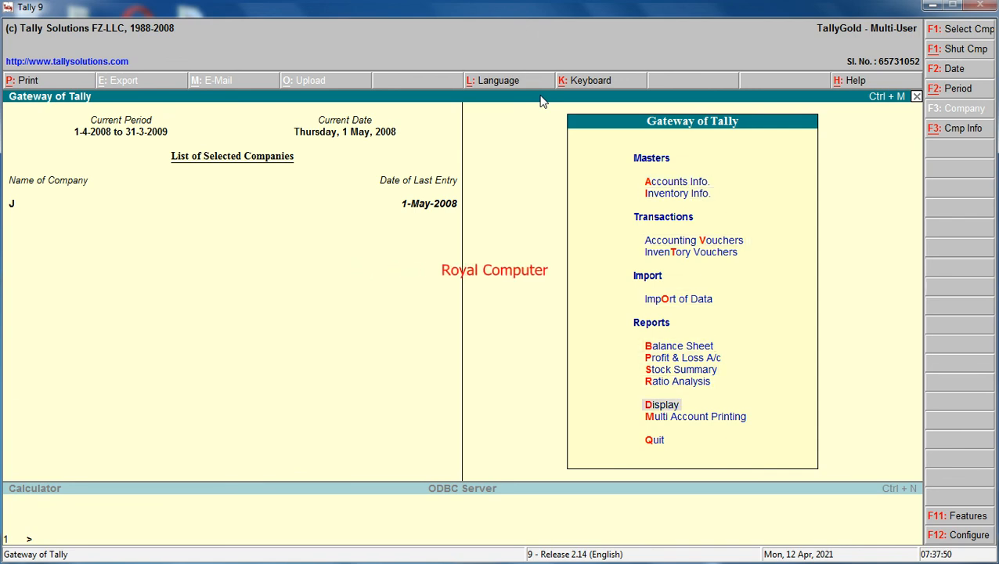
{"action": "key", "text": "Return"}
{"action": "key", "text": "Down"}
{"action": "key", "text": "Down"}
{"action": "key", "text": "Return"}
{"action": "key", "text": "Down"}
{"action": "key", "text": "Return"}
{"action": "key", "text": "Down"}
{"action": "key", "text": "Down"}
{"action": "key", "text": "Down"}
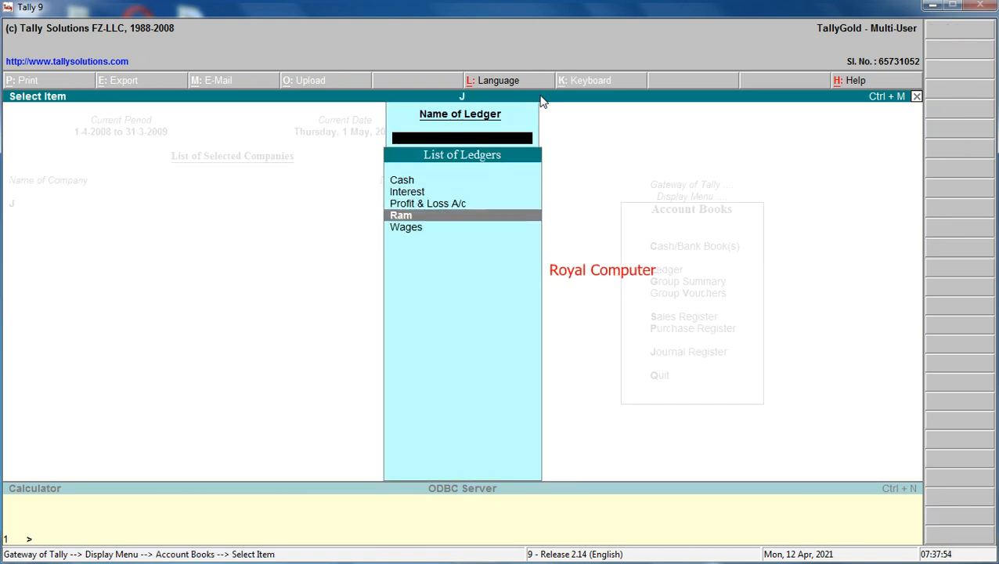
{"action": "key", "text": "Return"}
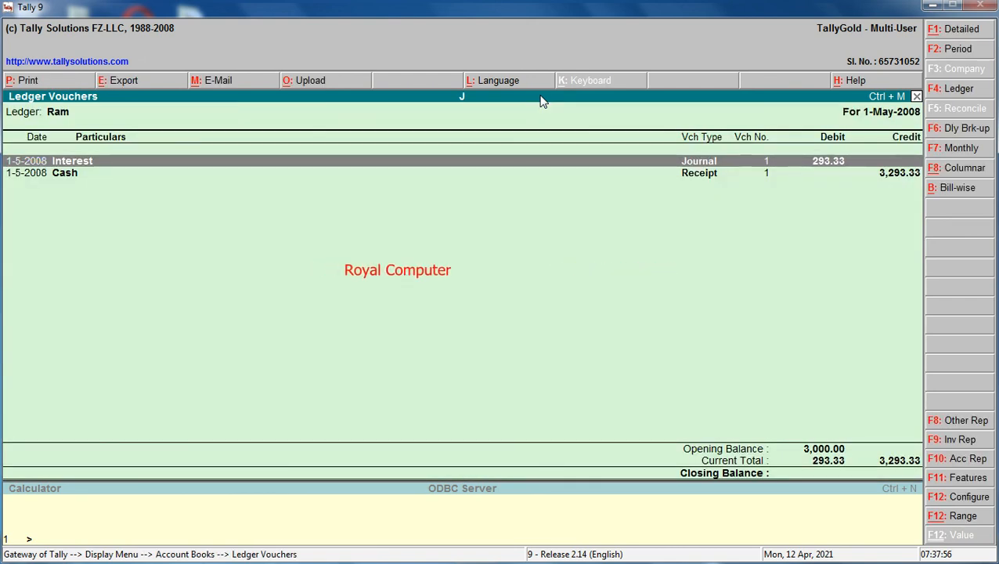